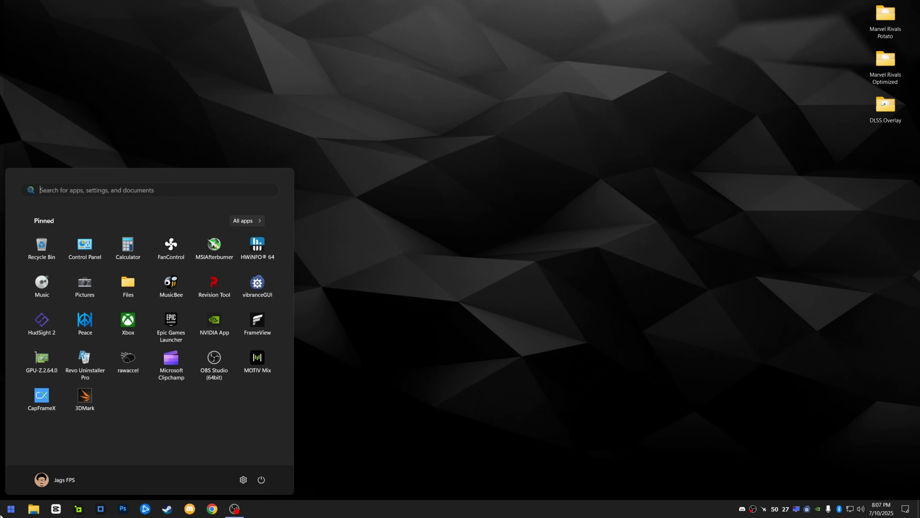
# Open the Windows Game Mode settings and turn Game Mode on.
pyautogui.write('game')
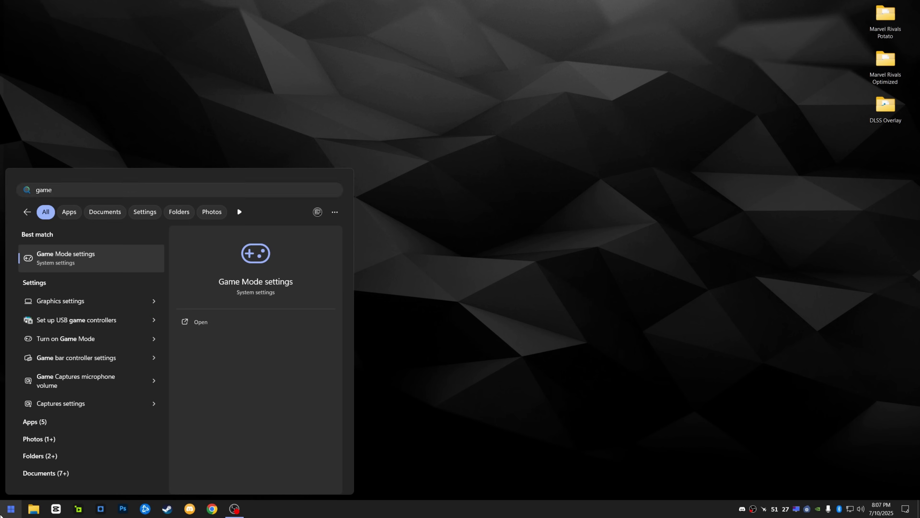
pyautogui.press('Return')
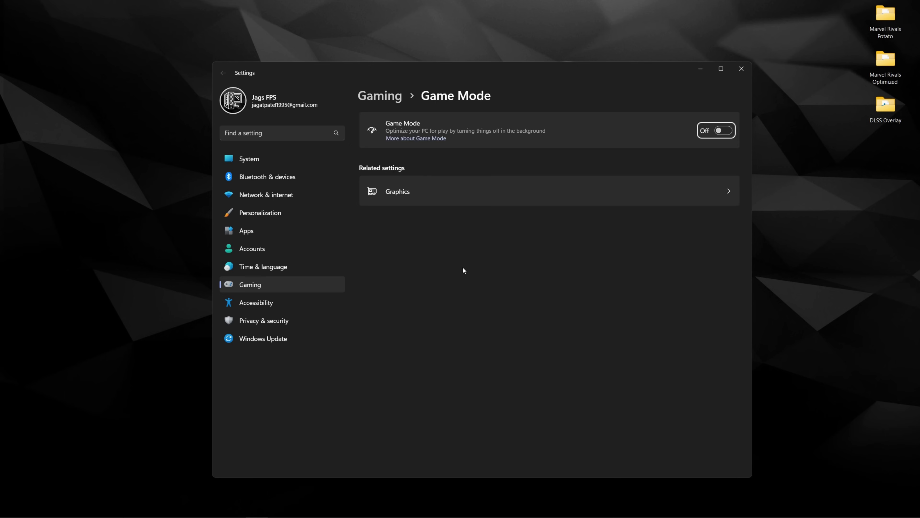
pyautogui.click(716, 134)
# Open the Graphics settings related to Game Mode and look through the apps with custom graphics options.
pyautogui.click(415, 191)
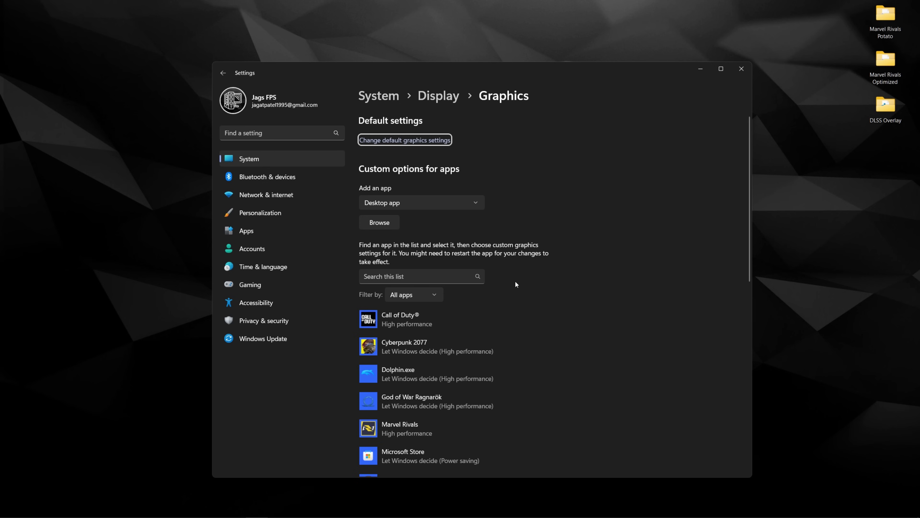
pyautogui.scroll(-5, 507, 282)
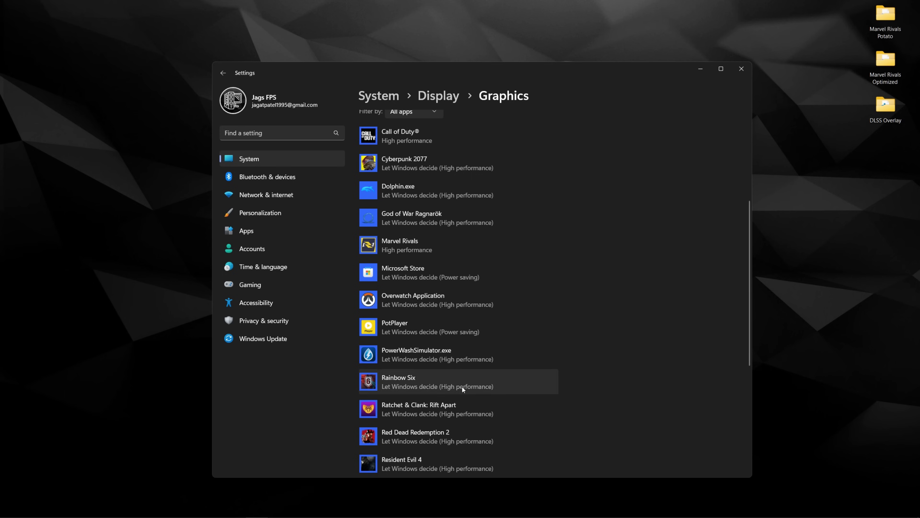
pyautogui.scroll(3, 486, 424)
pyautogui.scroll(3, 496, 384)
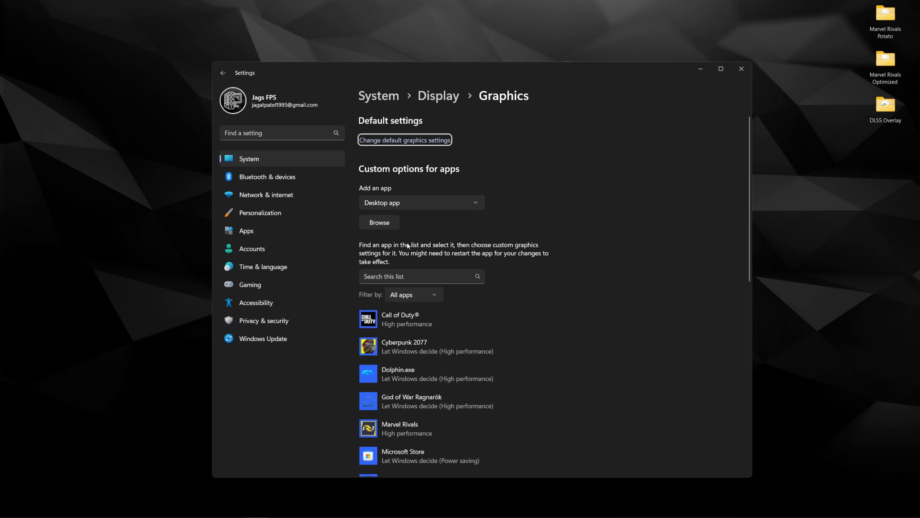
# Browse to SteamLibrary\steamapps\common\MarvelRivals\MarvelGame on Games (F:) to find the game executable to add, and cancel adding it.
pyautogui.click(386, 224)
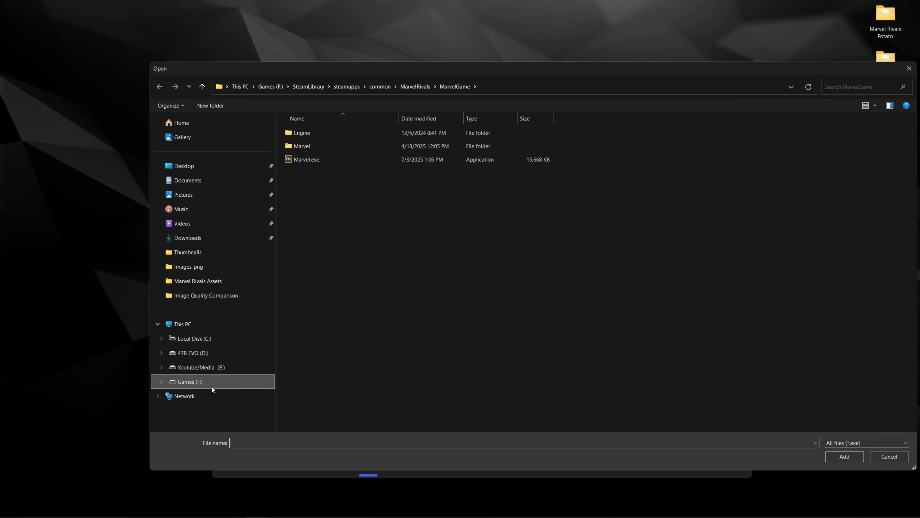
pyautogui.click(210, 384)
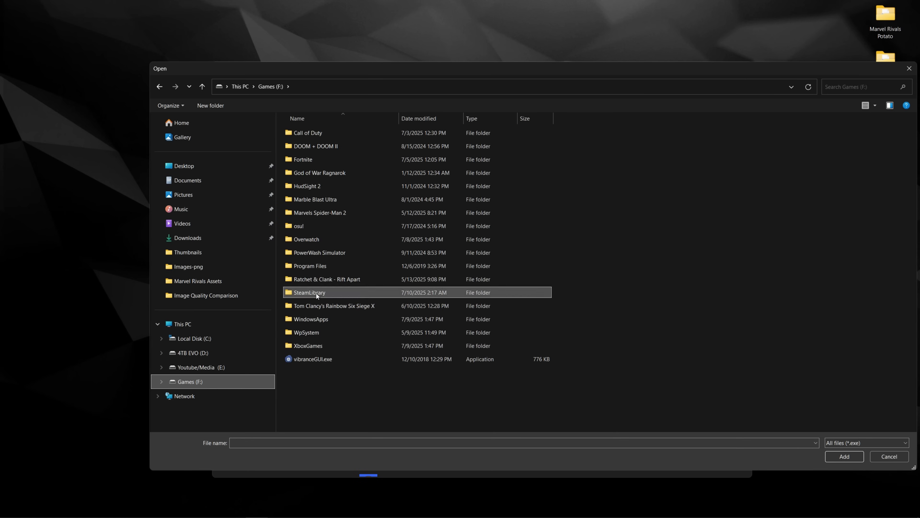
pyautogui.doubleClick(328, 288)
pyautogui.doubleClick(334, 137)
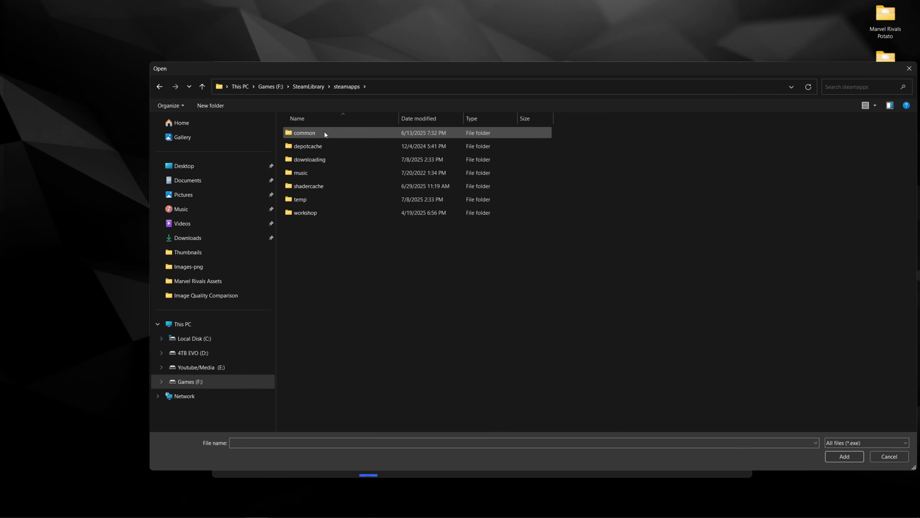
pyautogui.doubleClick(324, 133)
pyautogui.doubleClick(325, 212)
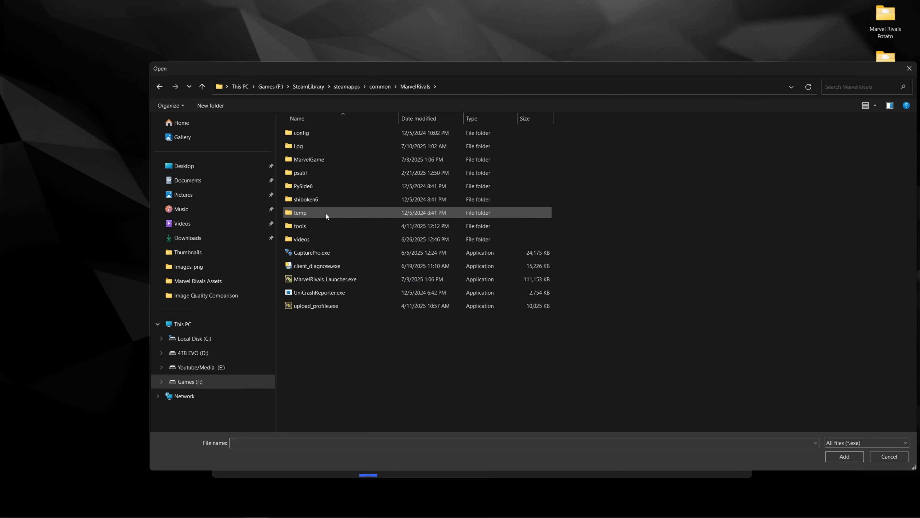
pyautogui.doubleClick(317, 160)
pyautogui.click(300, 161)
pyautogui.click(889, 456)
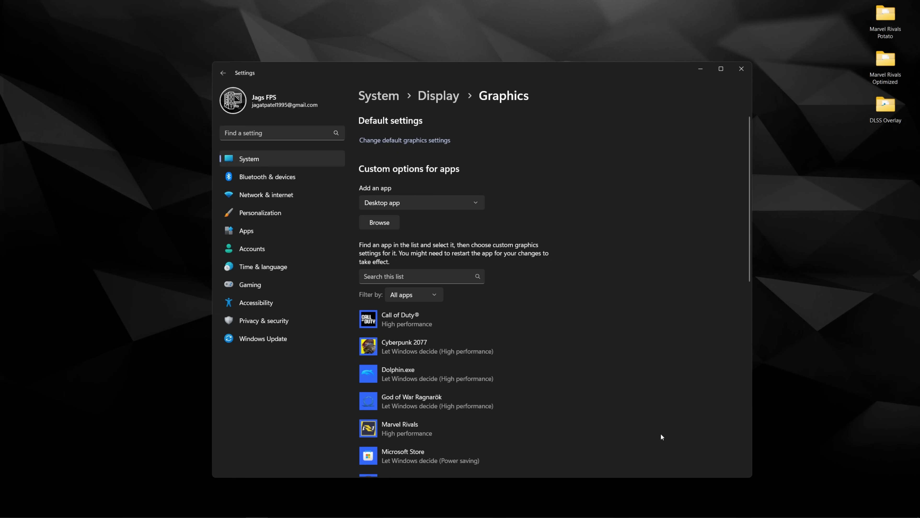
# Save High performance as the graphics preference for Marvel Rivals.
pyautogui.scroll(-2, 429, 361)
pyautogui.click(435, 338)
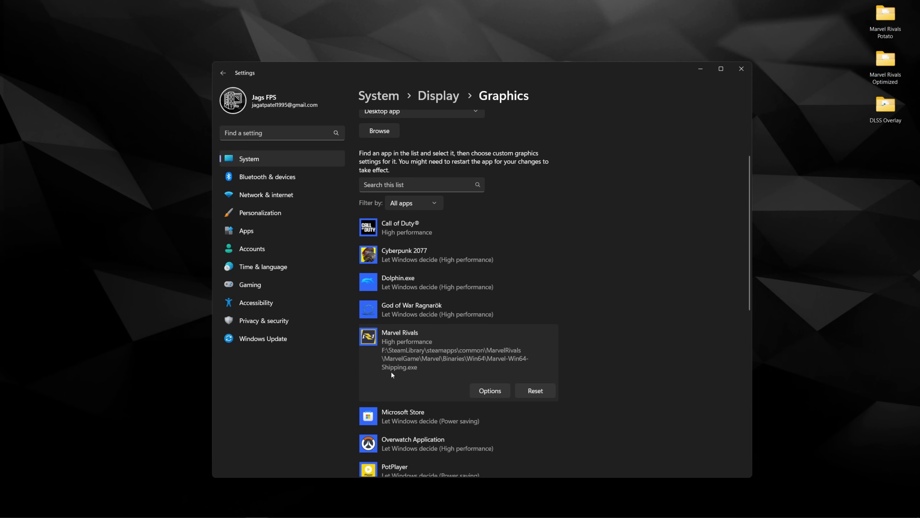
pyautogui.click(502, 390)
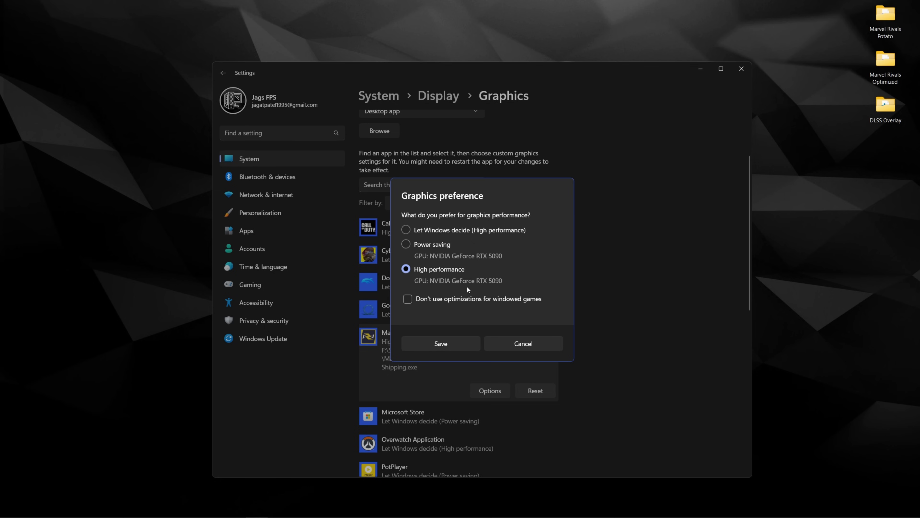
pyautogui.click(456, 343)
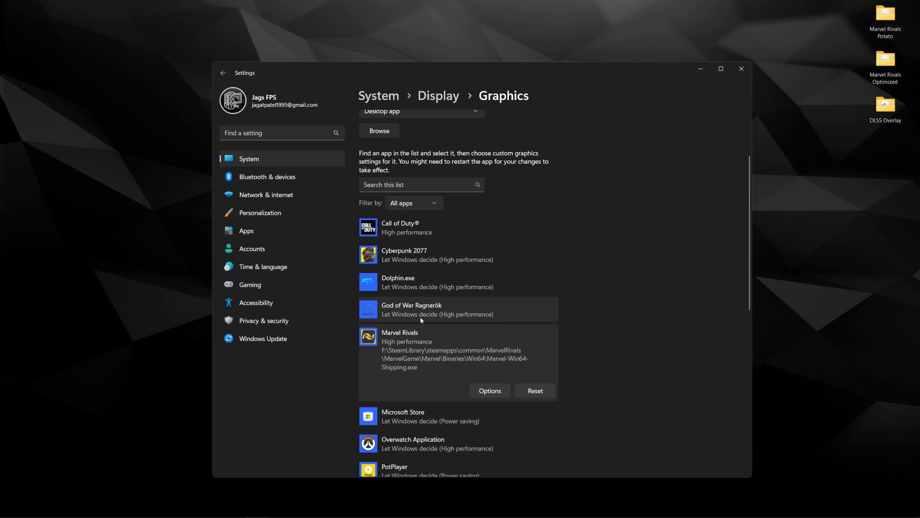
# In the default graphics settings, turn on hardware-accelerated GPU scheduling, variable refresh rate and optimizations for windowed games, and close Settings.
pyautogui.scroll(-5, 470, 378)
pyautogui.scroll(8, 477, 411)
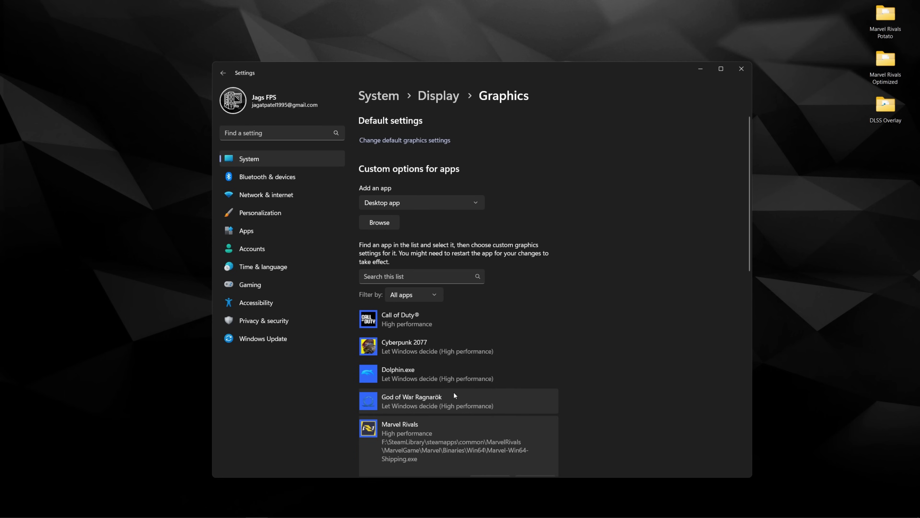
pyautogui.click(397, 141)
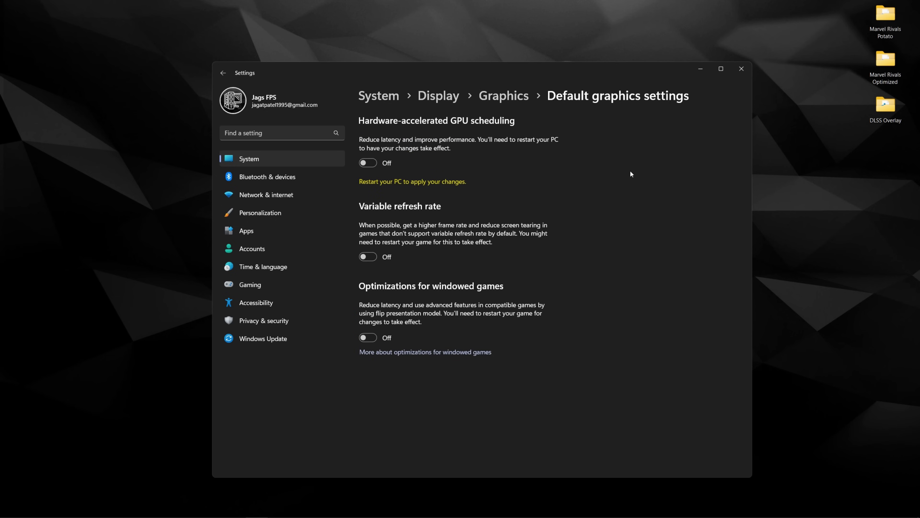
pyautogui.click(367, 163)
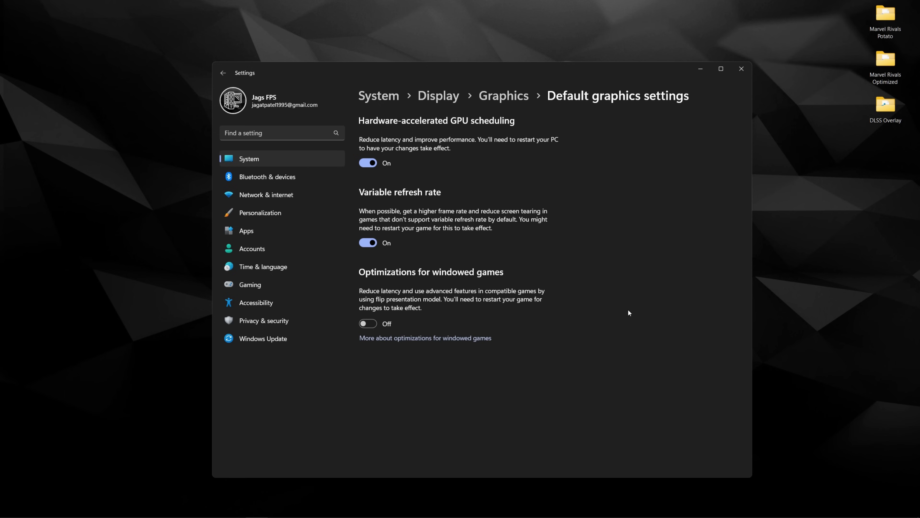
pyautogui.click(369, 324)
pyautogui.click(742, 69)
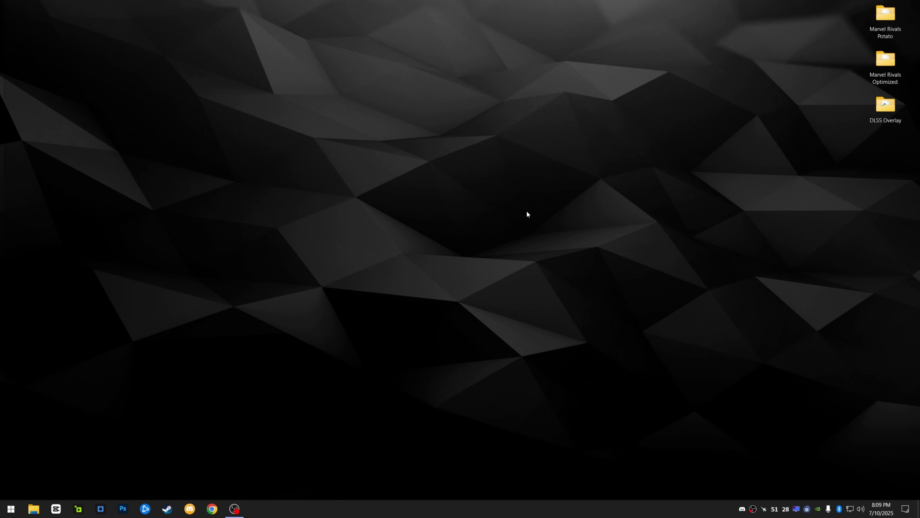
# Open NVIDIA Control Panel from the desktop to manage the 3D settings.
pyautogui.rightClick(530, 202)
pyautogui.click(576, 342)
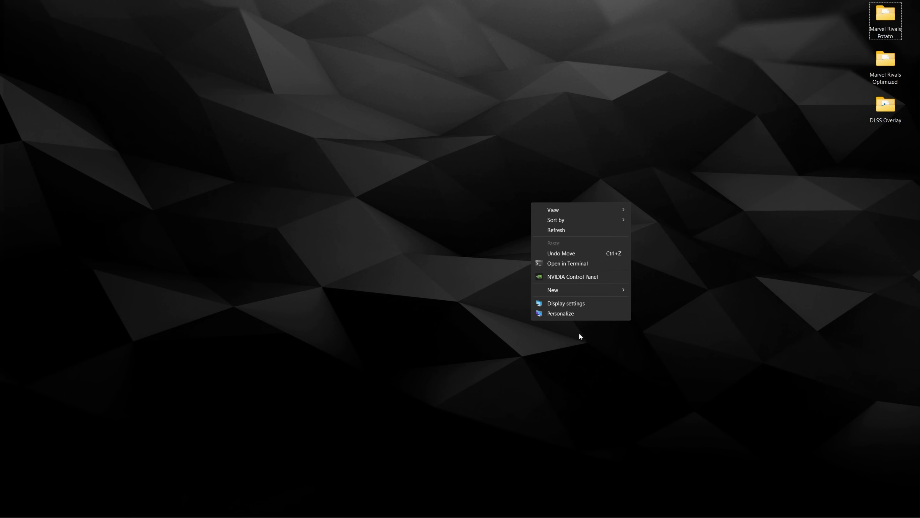
pyautogui.click(562, 278)
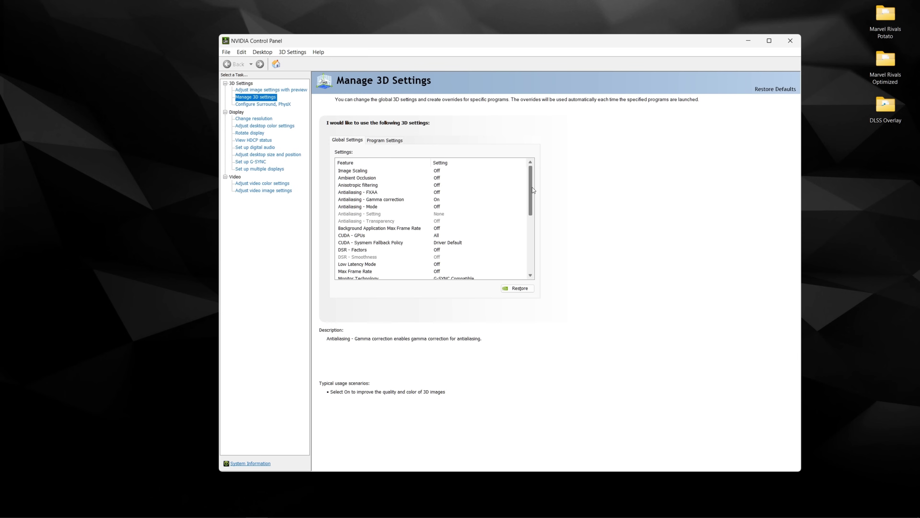
# Review the global 3D settings and check the options available for Low Latency Mode.
pyautogui.scroll(-1, 533, 192)
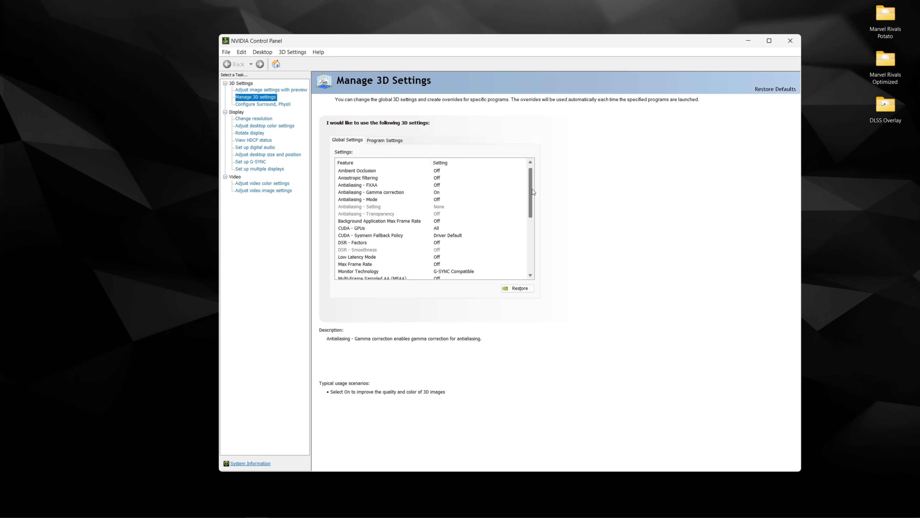
pyautogui.moveTo(534, 190); pyautogui.dragTo(533, 196)
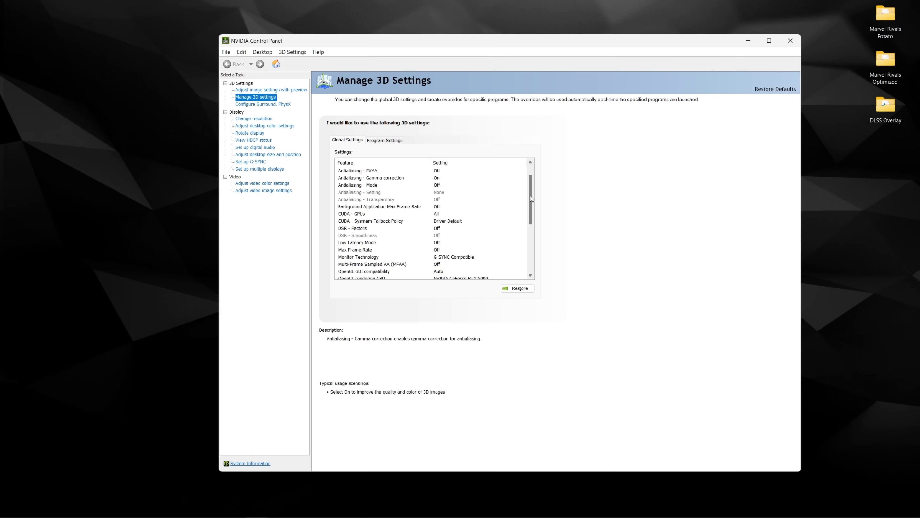
pyautogui.moveTo(531, 196); pyautogui.dragTo(533, 182)
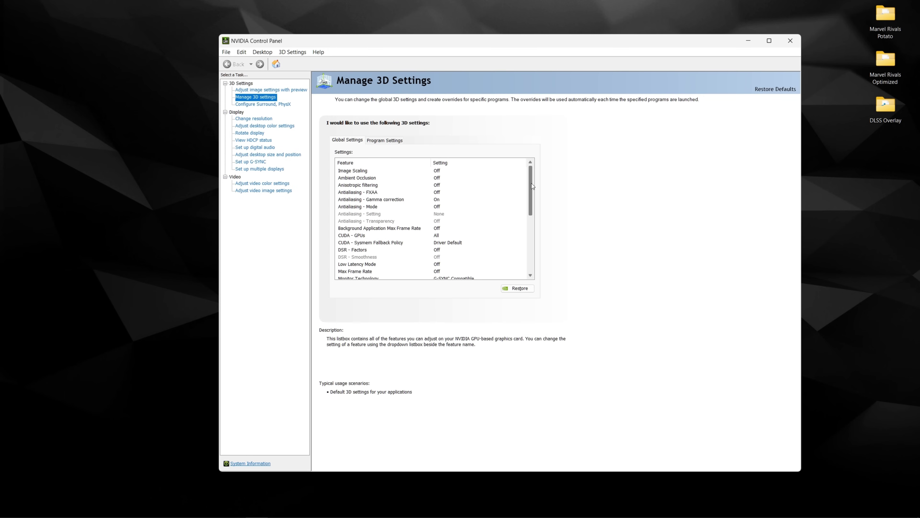
pyautogui.moveTo(531, 185); pyautogui.dragTo(530, 208)
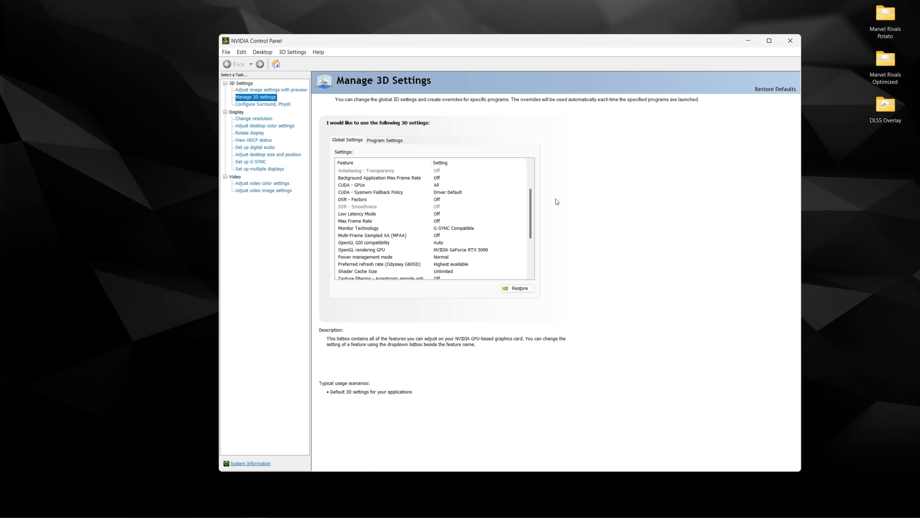
pyautogui.click(461, 213)
pyautogui.click(460, 215)
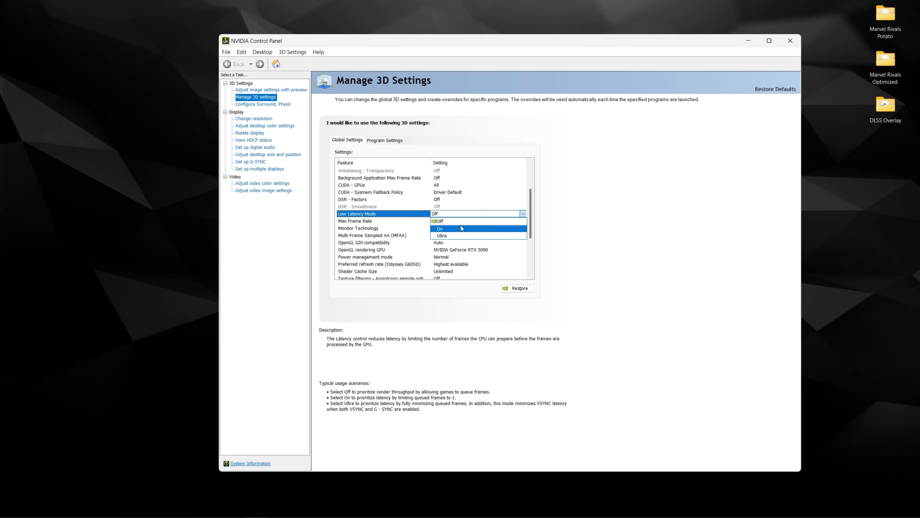
pyautogui.click(520, 217)
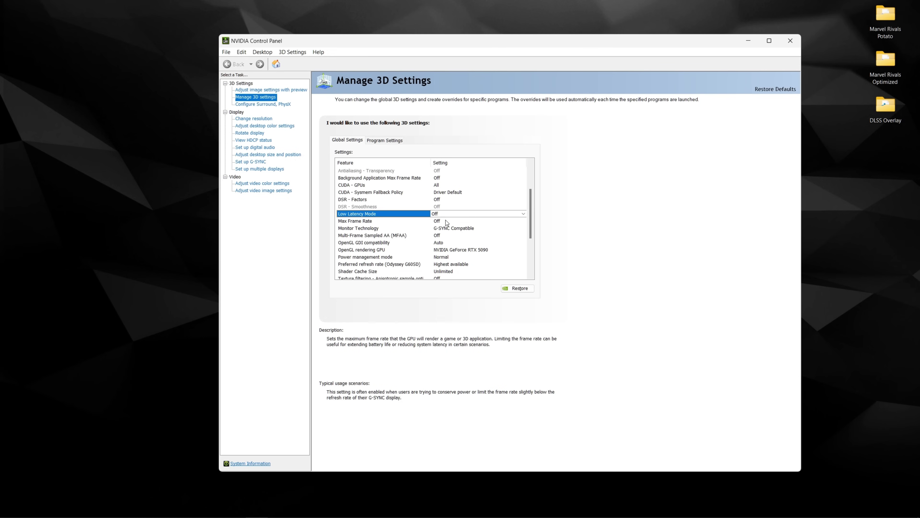
# Try a global Max Frame Rate limit of 245 FPS and cancel it.
pyautogui.click(468, 221)
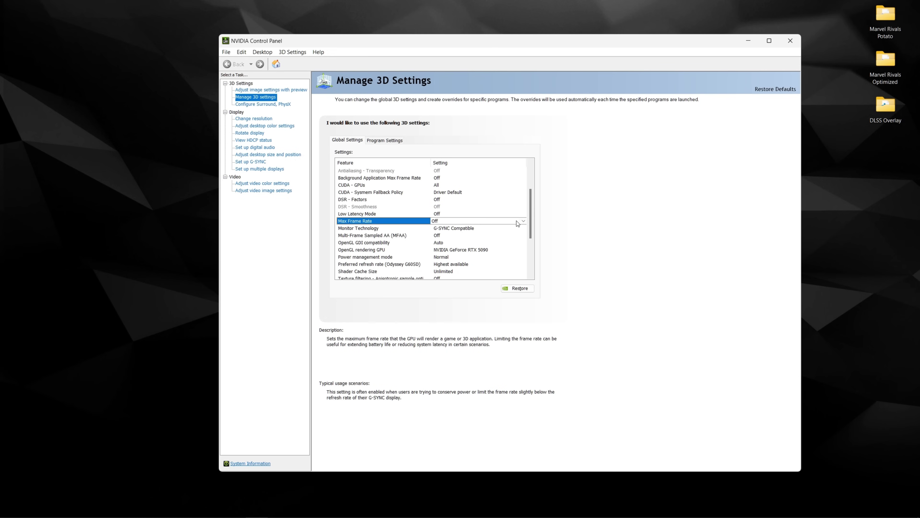
pyautogui.click(523, 221)
pyautogui.click(450, 252)
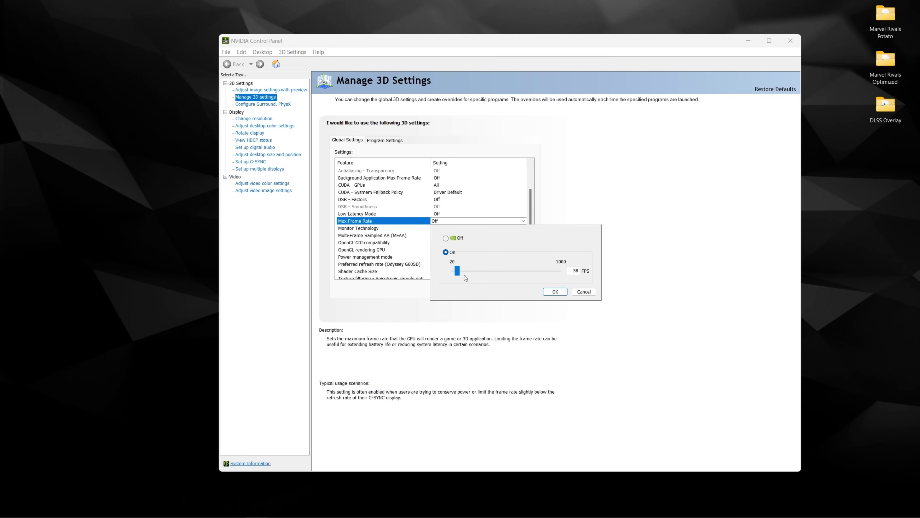
pyautogui.moveTo(459, 271); pyautogui.dragTo(476, 275)
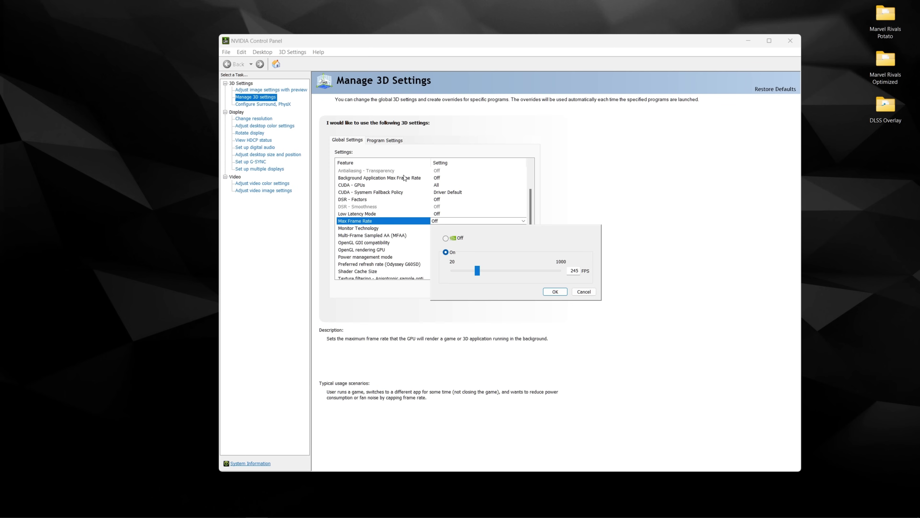
pyautogui.click(584, 291)
# Try a program-specific Max Frame Rate limit of 403 FPS for Overwatch 2 and cancel it.
pyautogui.click(385, 140)
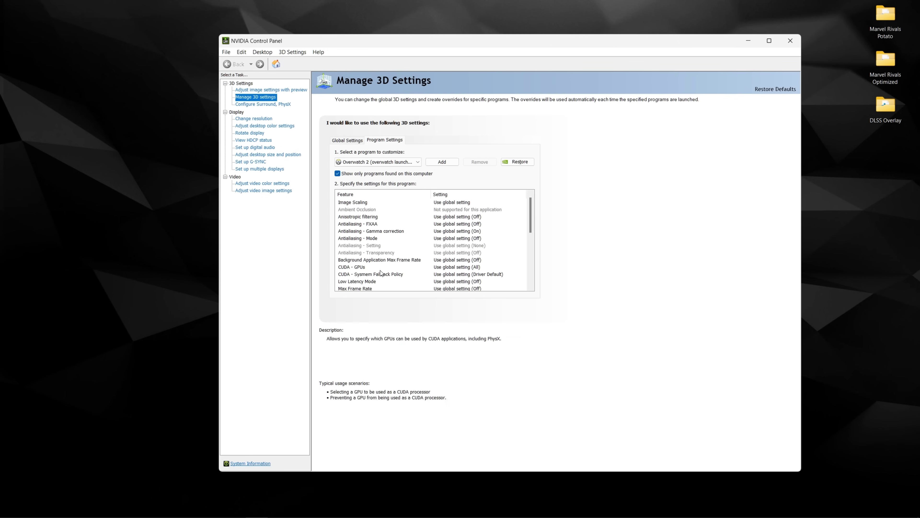
pyautogui.scroll(-2, 374, 254)
pyautogui.click(374, 253)
pyautogui.click(453, 254)
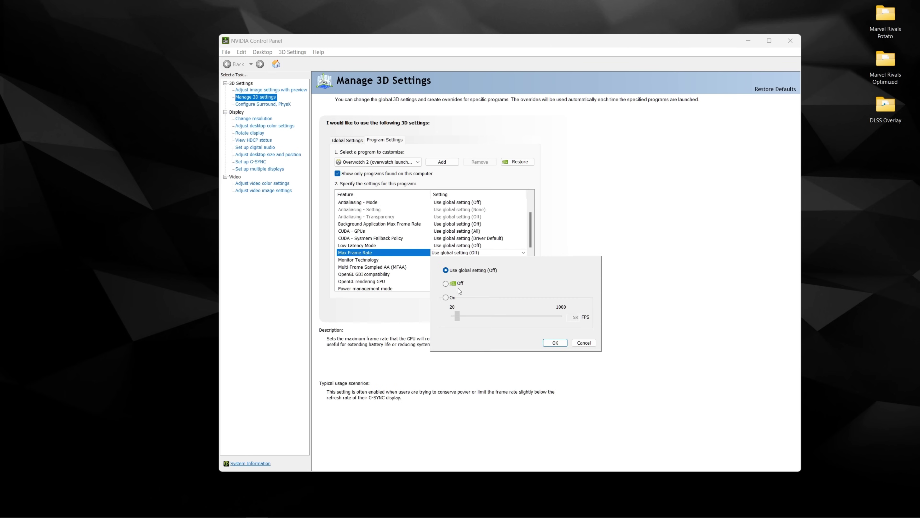
pyautogui.click(446, 297)
pyautogui.moveTo(457, 315); pyautogui.dragTo(495, 316)
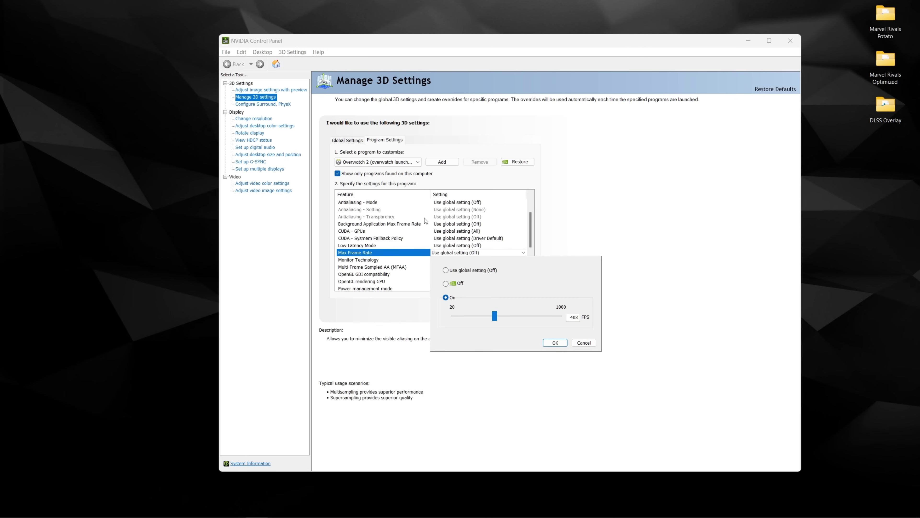
pyautogui.click(584, 342)
# Set Monitor Technology to G-SYNC Compatible in the global 3D settings.
pyautogui.click(356, 141)
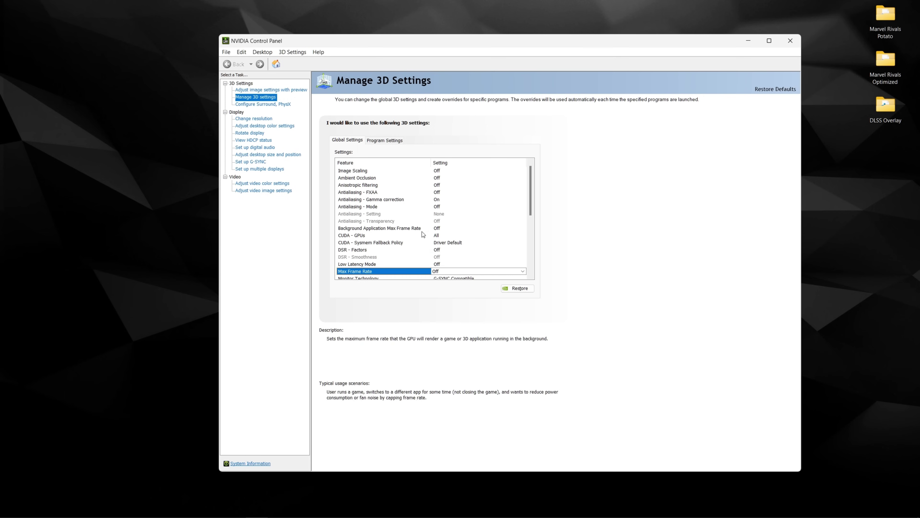
pyautogui.moveTo(531, 187); pyautogui.dragTo(530, 211)
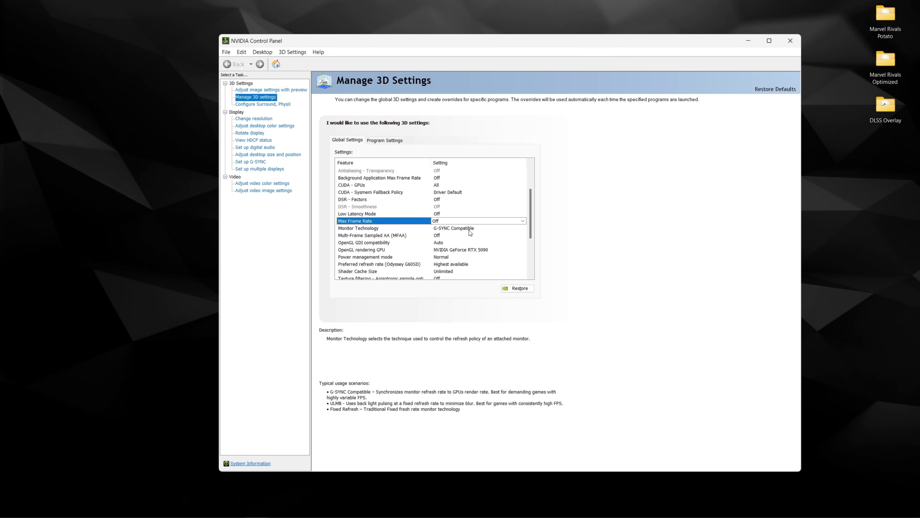
pyautogui.click(483, 228)
pyautogui.click(479, 228)
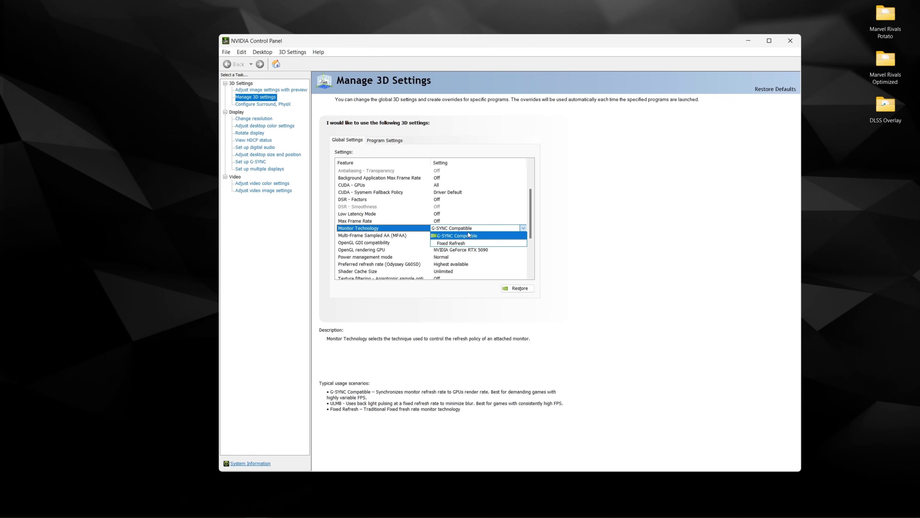
pyautogui.click(457, 236)
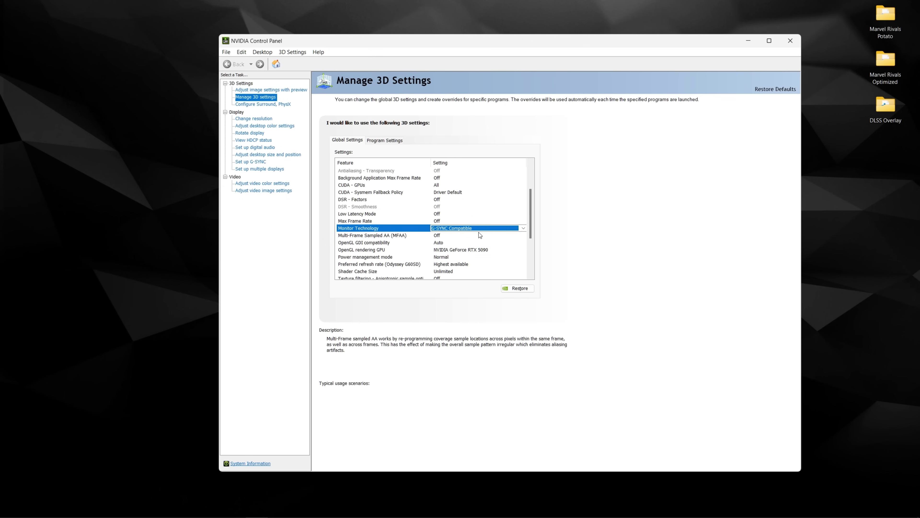
# Check the Vertical sync setting in the global 3D settings.
pyautogui.moveTo(532, 213); pyautogui.dragTo(533, 245)
pyautogui.click(449, 250)
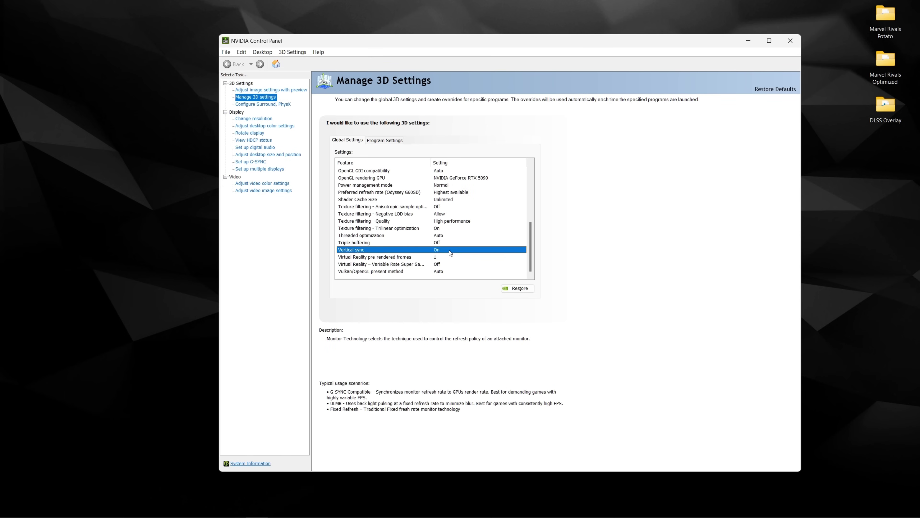
pyautogui.click(531, 246)
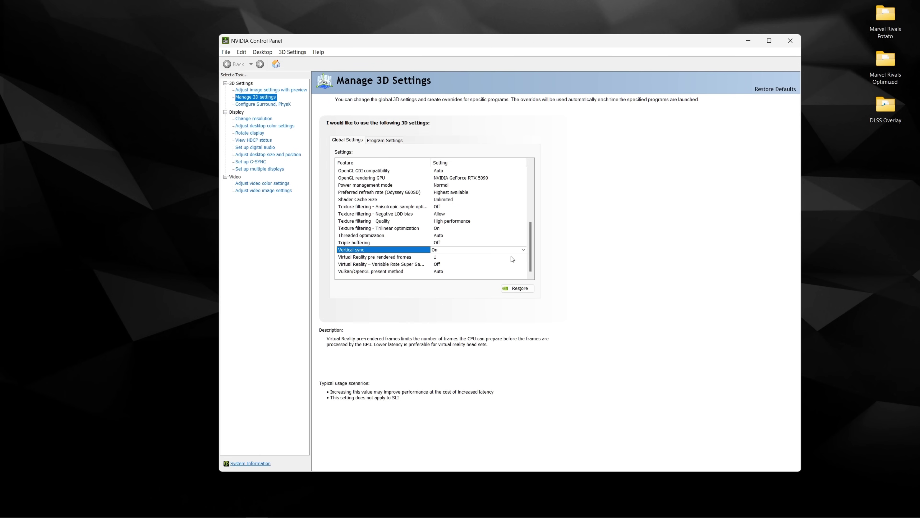
# Review the Power management mode options in the global 3D settings and keep Normal selected.
pyautogui.scroll(1, 532, 234)
pyautogui.scroll(1, 532, 232)
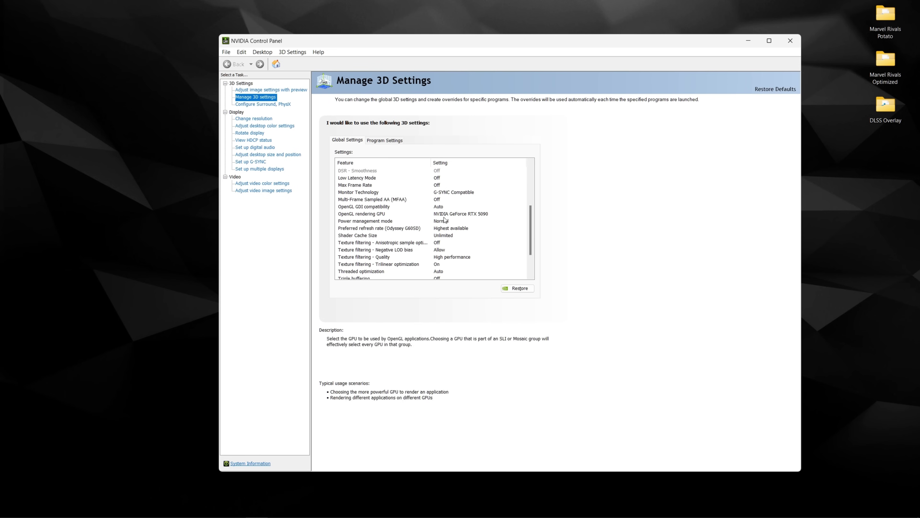
pyautogui.scroll(-1, 532, 218)
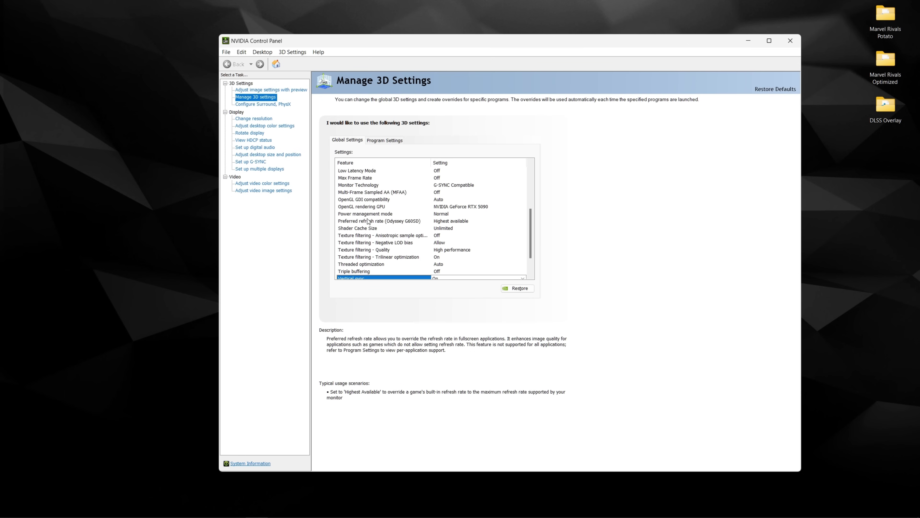
pyautogui.click(453, 214)
pyautogui.click(457, 213)
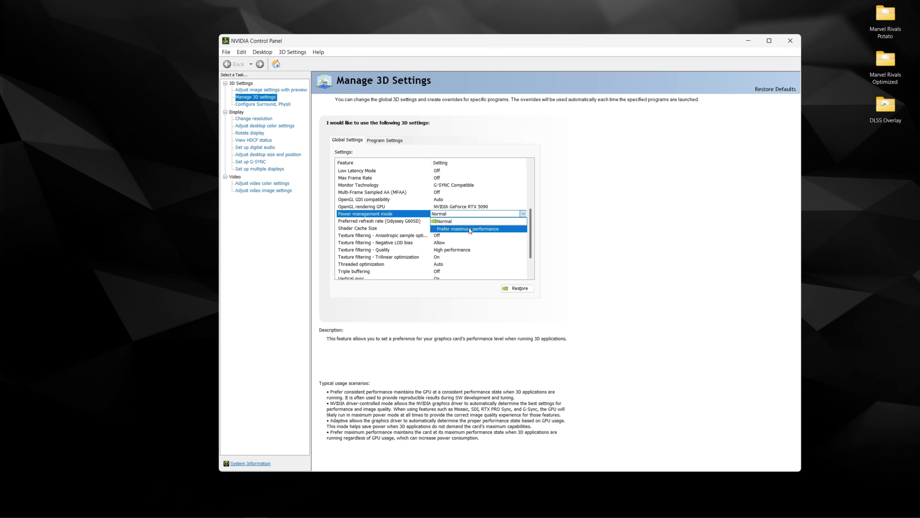
pyautogui.click(498, 219)
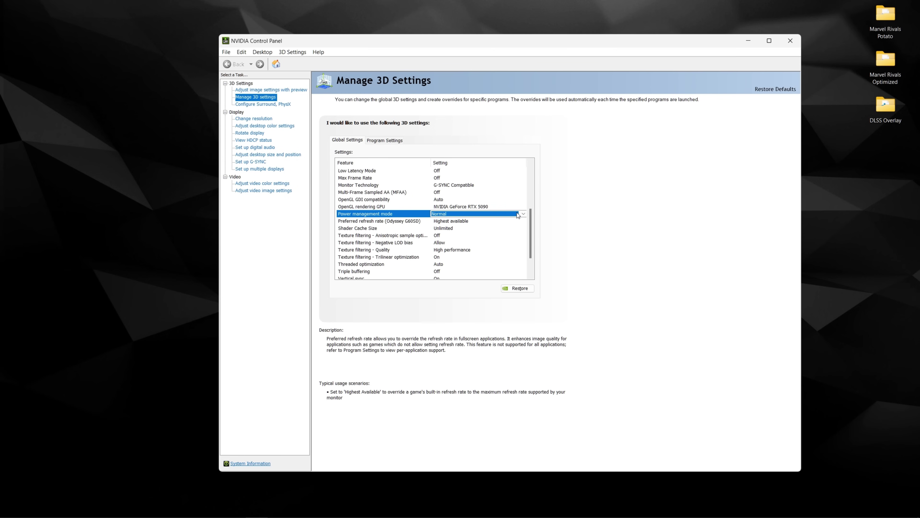
pyautogui.click(516, 212)
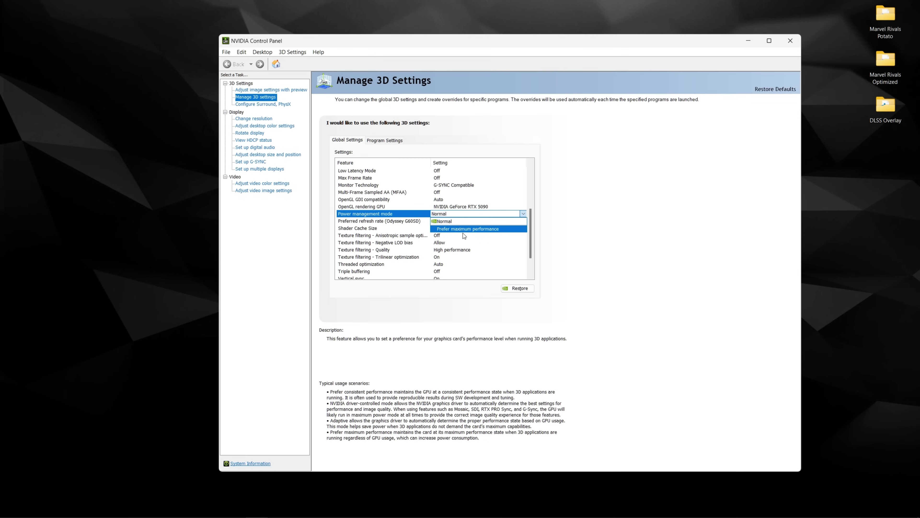
pyautogui.click(455, 221)
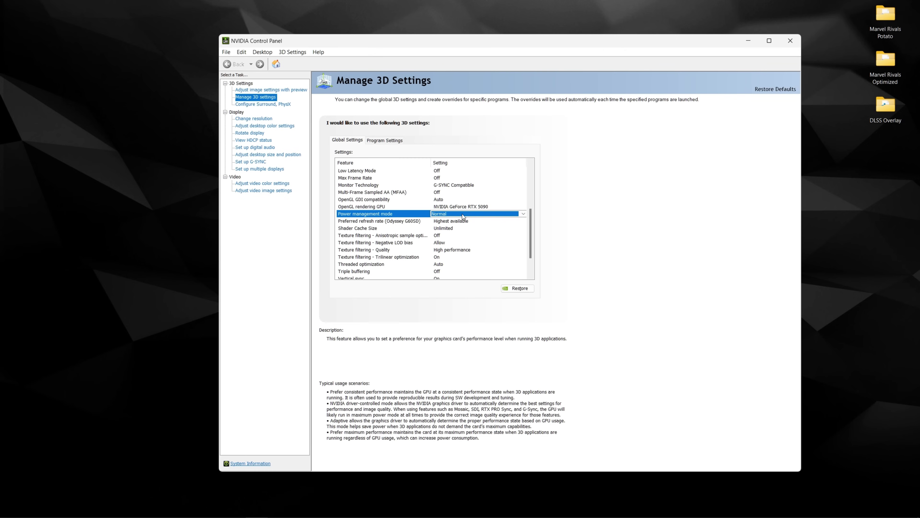
pyautogui.click(443, 214)
pyautogui.click(451, 220)
# Set Power management mode to Prefer maximum performance in the program-specific settings for Overwatch 2.
pyautogui.click(373, 140)
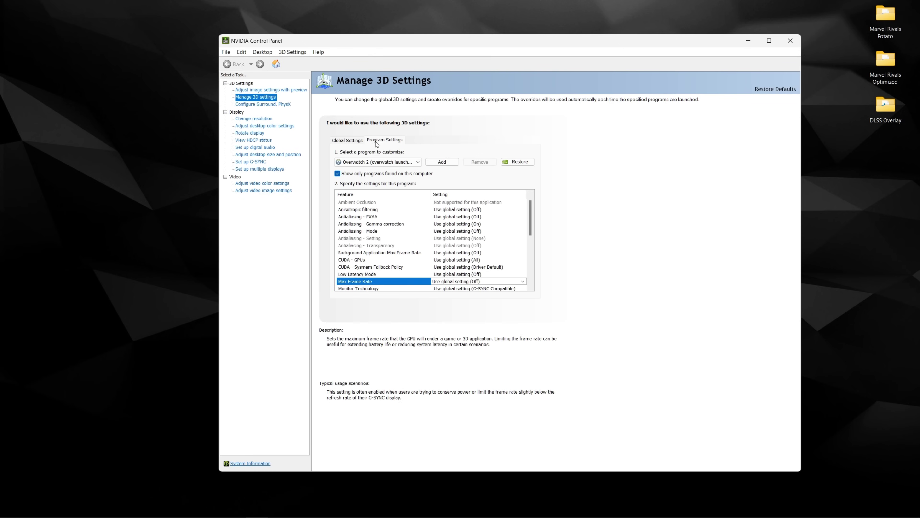
pyautogui.scroll(-2, 446, 268)
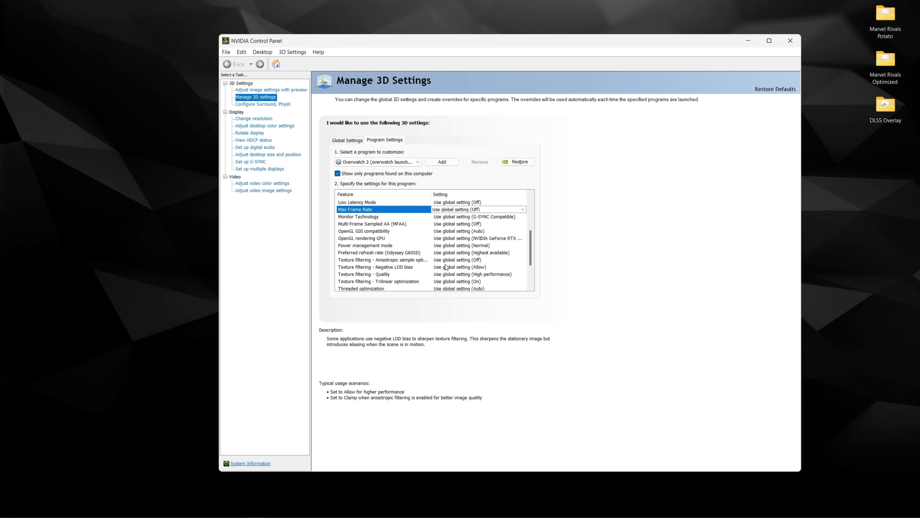
pyautogui.click(431, 245)
pyautogui.click(455, 267)
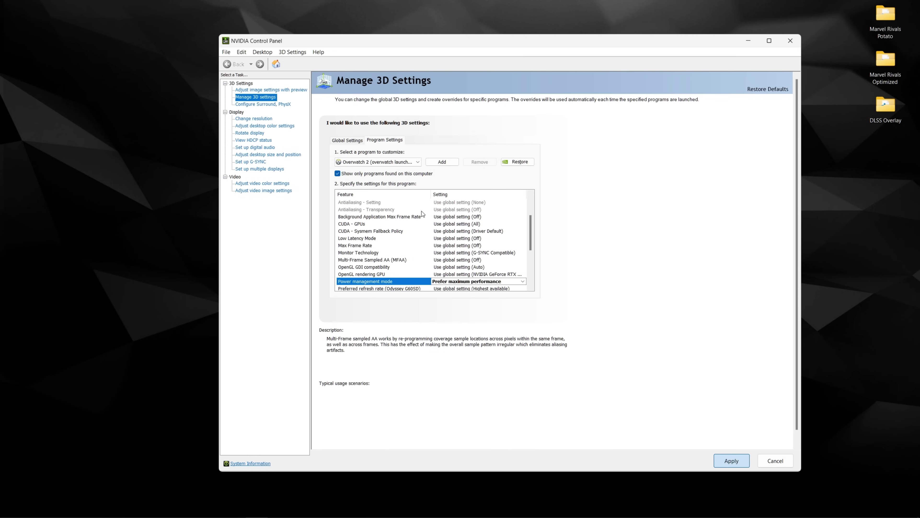
# Set Shader Cache Size to Unlimited in the global 3D settings.
pyautogui.click(354, 140)
pyautogui.scroll(-3, 458, 179)
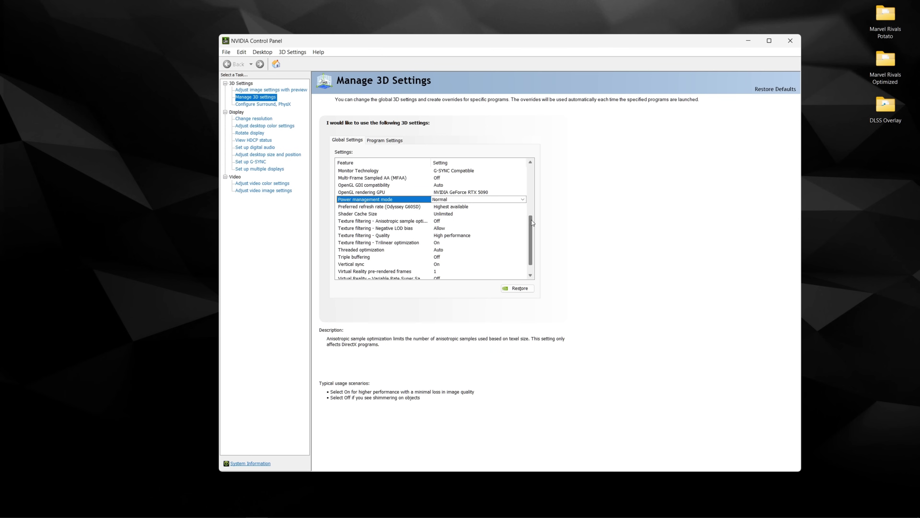
pyautogui.moveTo(531, 220); pyautogui.dragTo(532, 227)
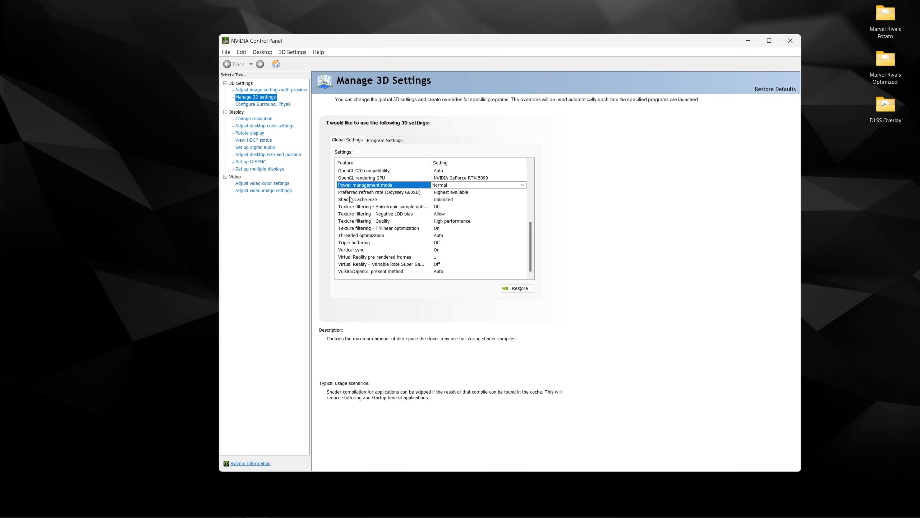
pyautogui.click(378, 200)
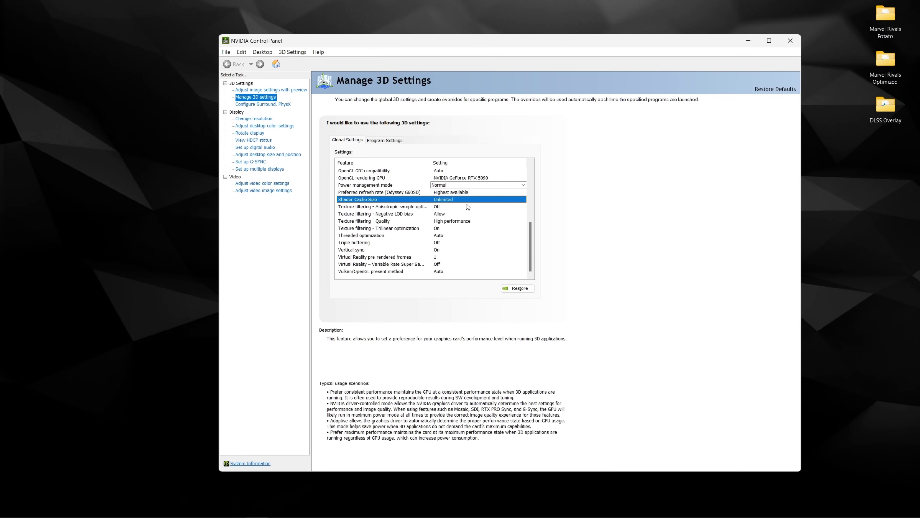
pyautogui.click(451, 199)
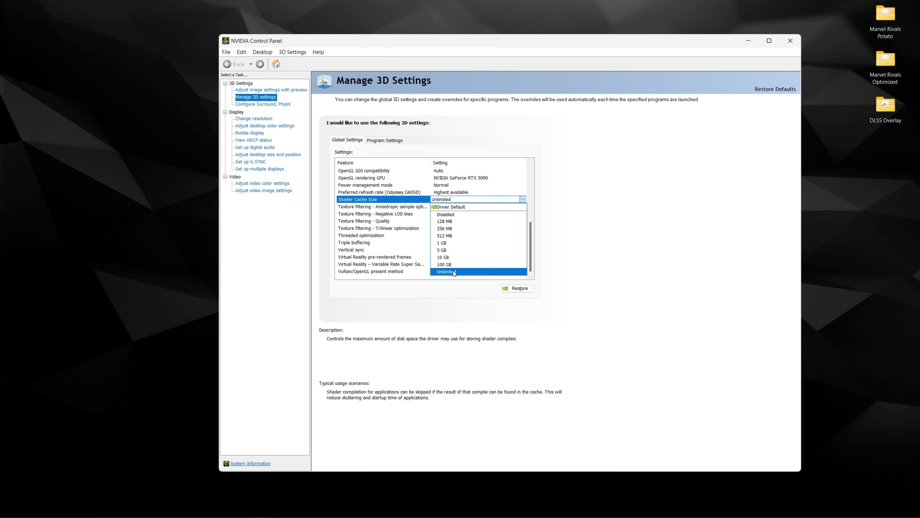
pyautogui.click(455, 271)
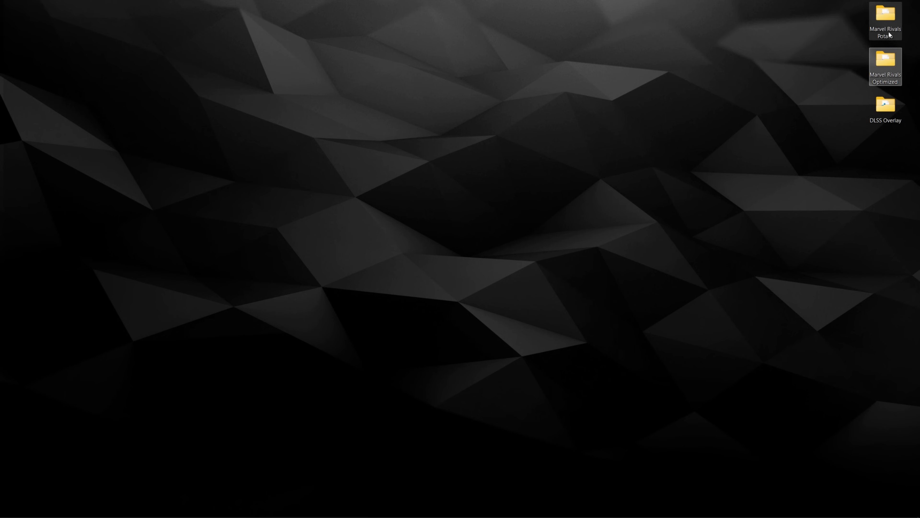
# Open the %localappdata% folder from the Windows Run dialog.
pyautogui.click(889, 31)
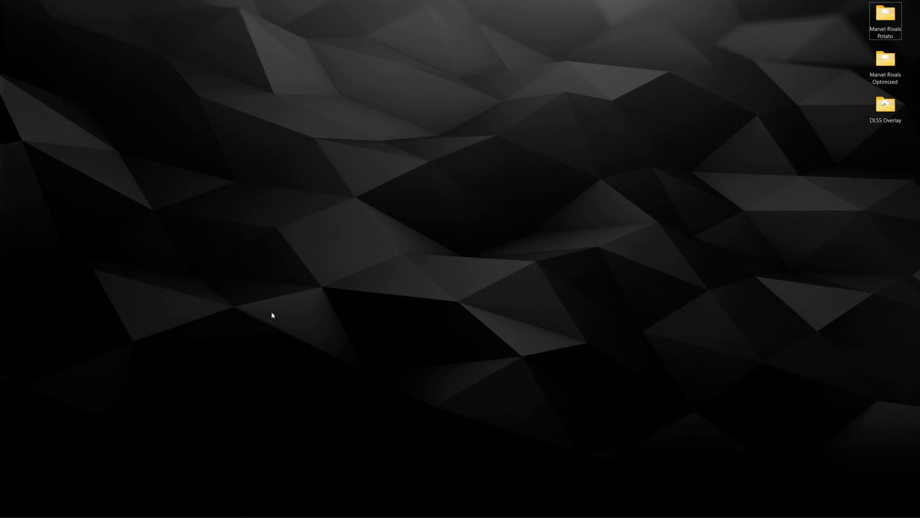
pyautogui.click(1, 503)
pyautogui.write('run')
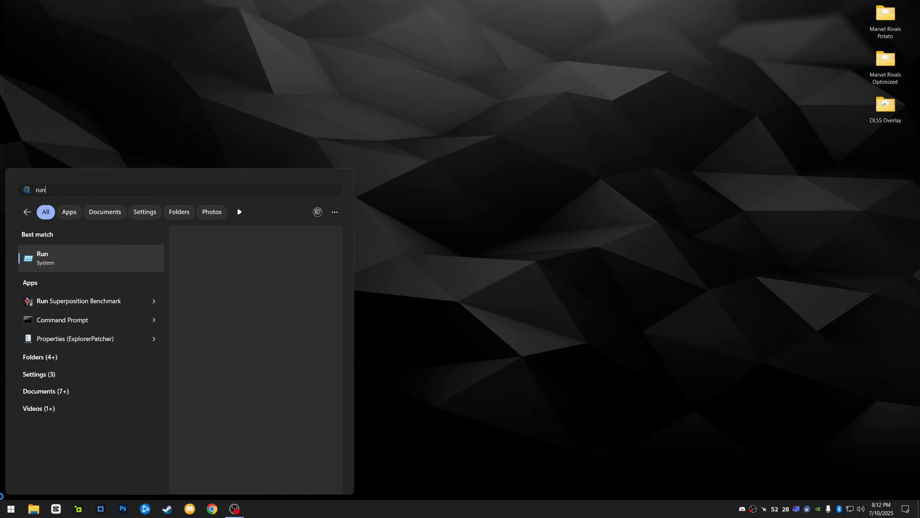
pyautogui.press('Return')
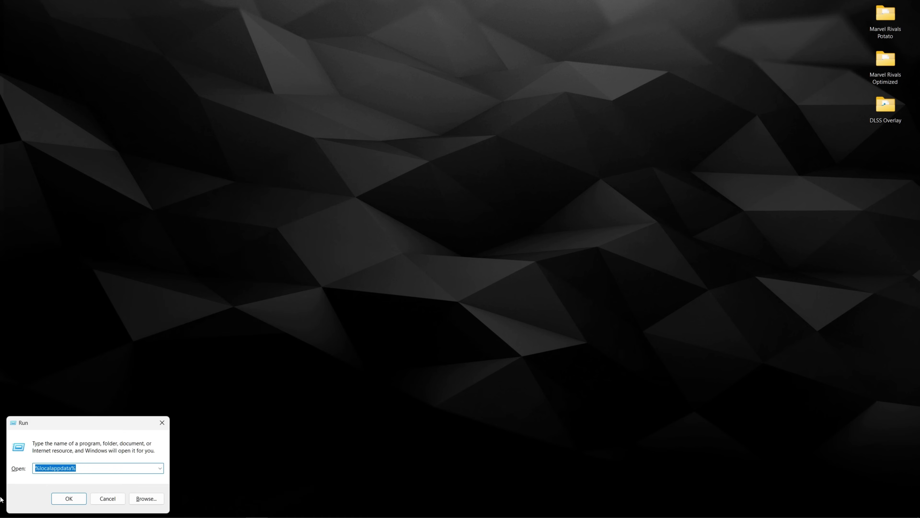
pyautogui.click(110, 469)
pyautogui.click(72, 495)
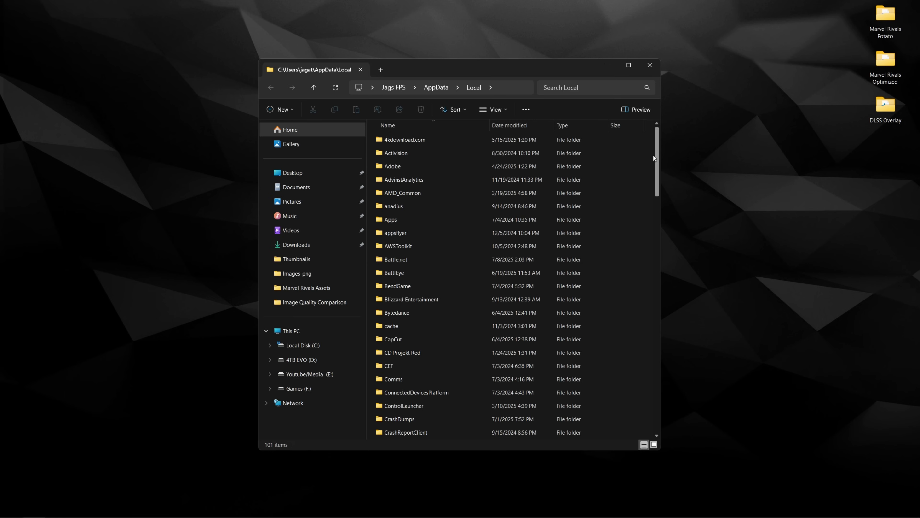
# Open the Marvel\Saved\Config\Windows folder inside the Local app data folder.
pyautogui.moveTo(658, 142); pyautogui.dragTo(669, 233)
pyautogui.click(399, 278)
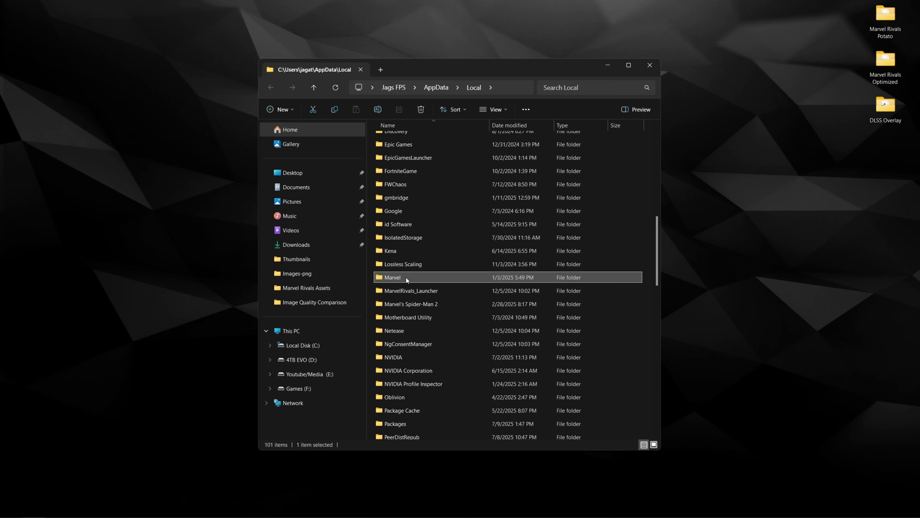
pyautogui.doubleClick(406, 278)
pyautogui.doubleClick(415, 141)
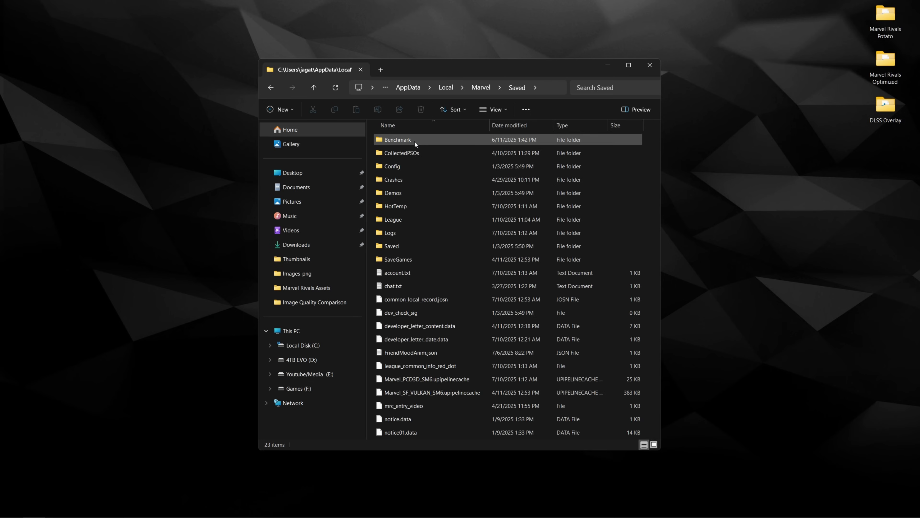
pyautogui.doubleClick(414, 166)
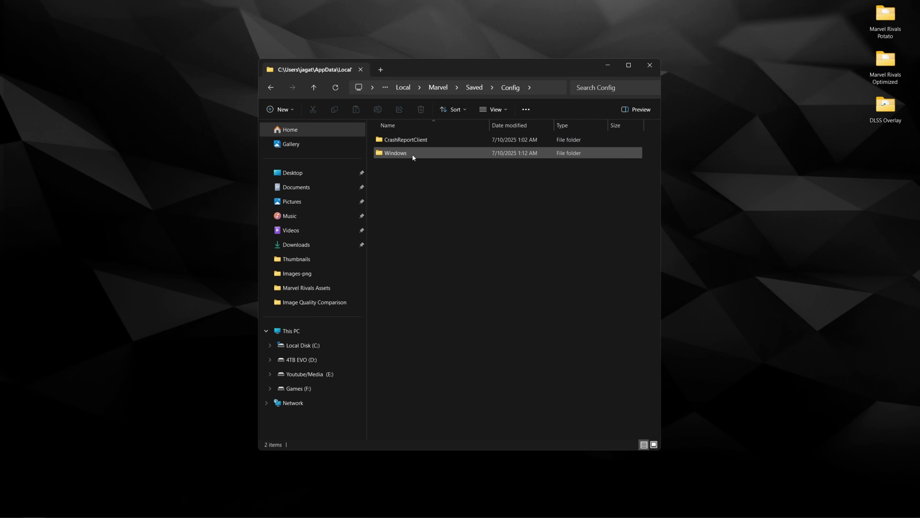
pyautogui.doubleClick(413, 155)
pyautogui.moveTo(426, 200); pyautogui.dragTo(424, 125)
pyautogui.click(562, 271)
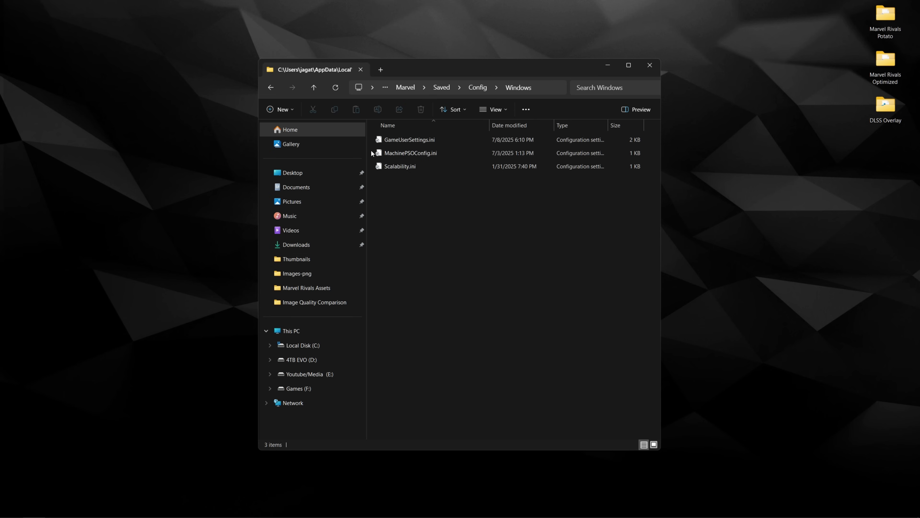
pyautogui.moveTo(372, 151); pyautogui.dragTo(407, 167)
pyautogui.click(407, 166)
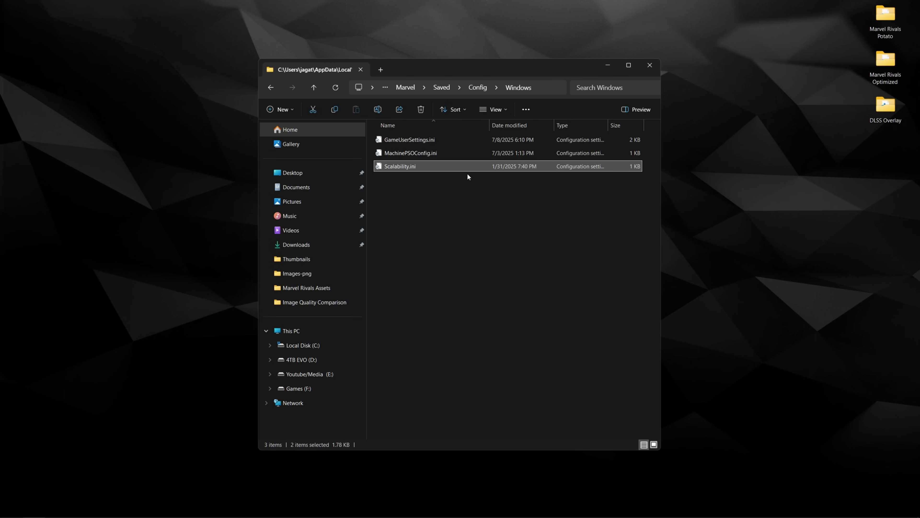
pyautogui.click(488, 241)
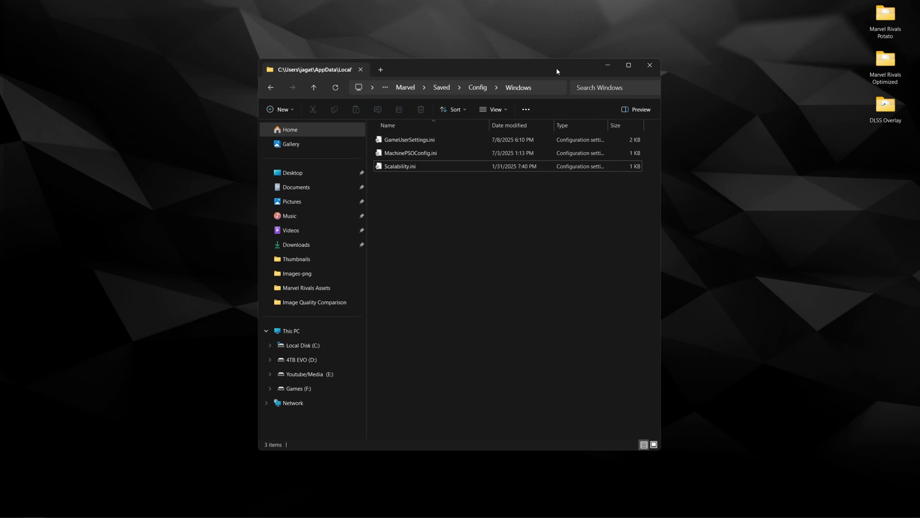
# Move GameUserSettings.ini and Scalability.ini from the desktop's Marvel Rivals Potato folder into the Windows config folder, replacing the existing files, and close the source folder.
pyautogui.moveTo(553, 71); pyautogui.dragTo(435, 46)
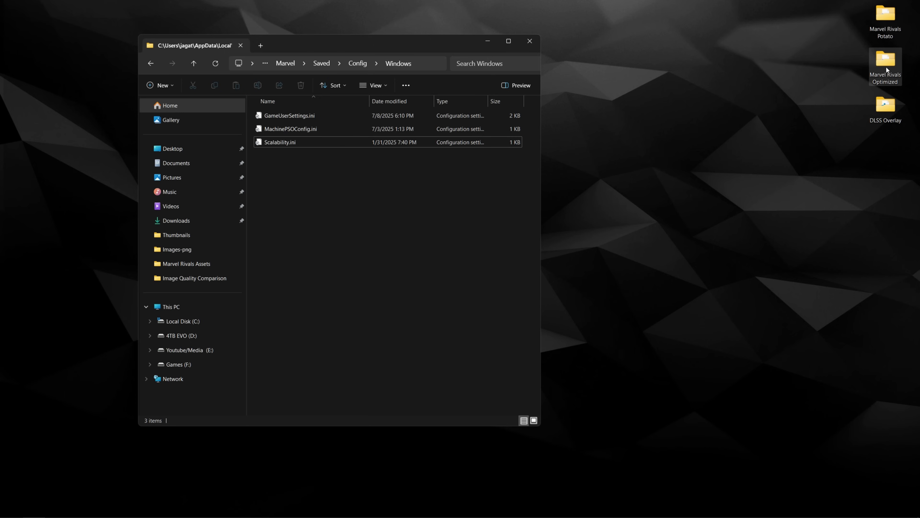
pyautogui.doubleClick(891, 27)
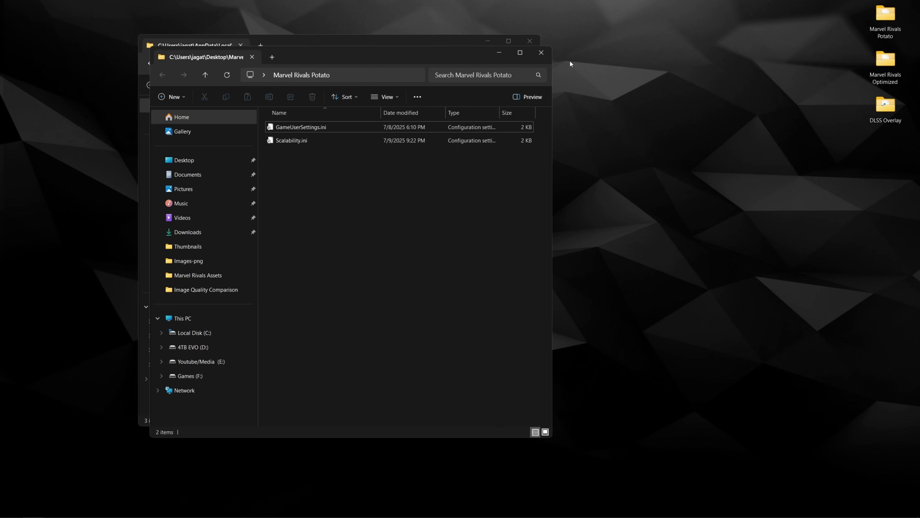
pyautogui.moveTo(480, 56); pyautogui.dragTo(839, 105)
pyautogui.moveTo(661, 236); pyautogui.dragTo(451, 181)
pyautogui.click(476, 216)
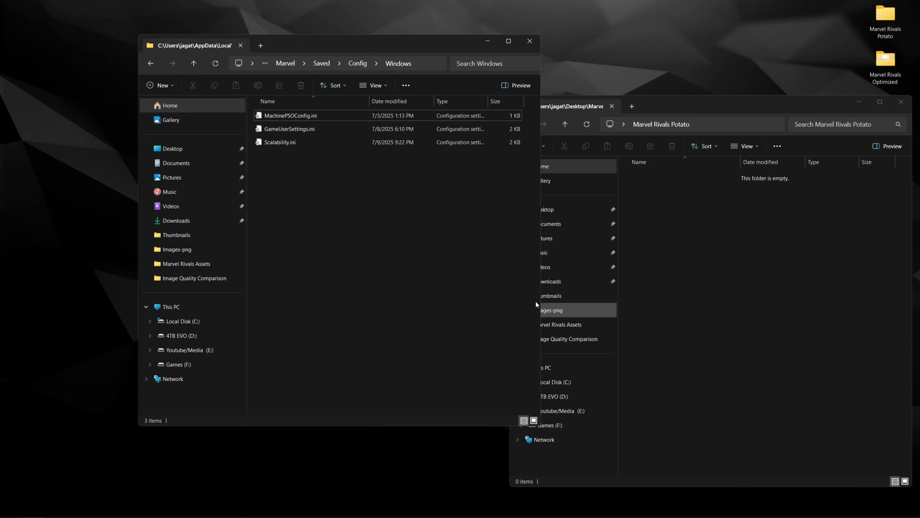
pyautogui.click(901, 101)
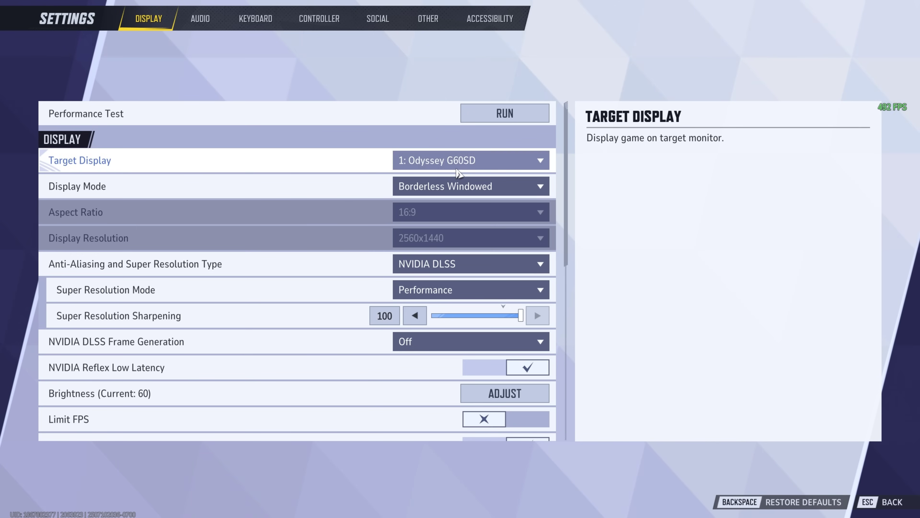
# In Marvel Rivals, review the Target Display and Display Mode options in the display settings, keeping Borderless Windowed.
pyautogui.click(468, 166)
pyautogui.click(444, 167)
pyautogui.click(435, 194)
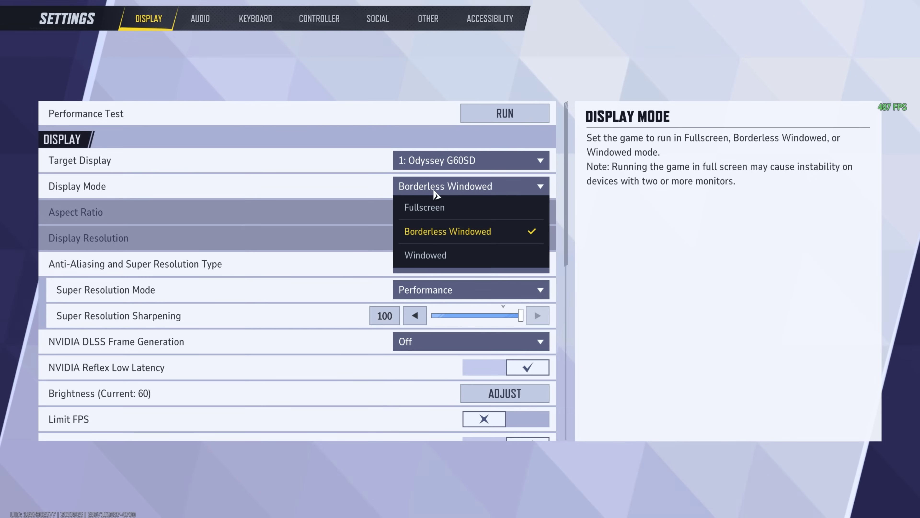
pyautogui.click(468, 189)
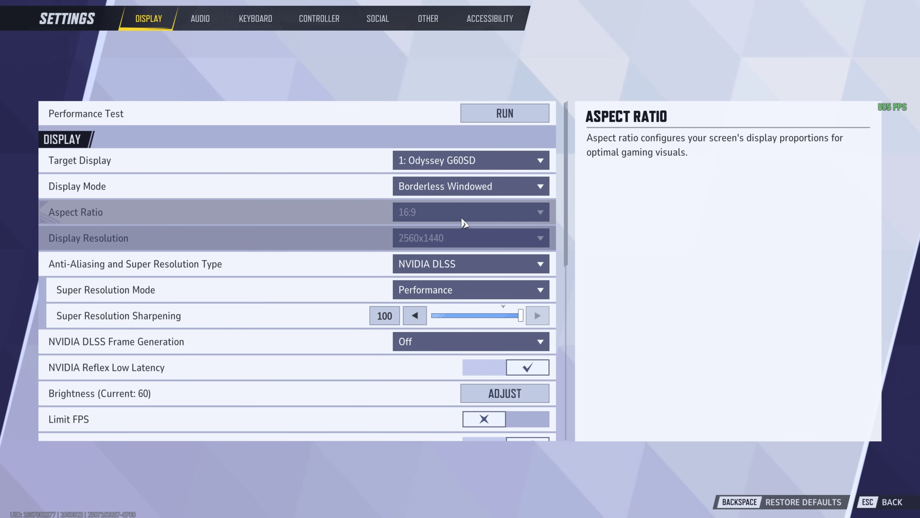
pyautogui.click(452, 200)
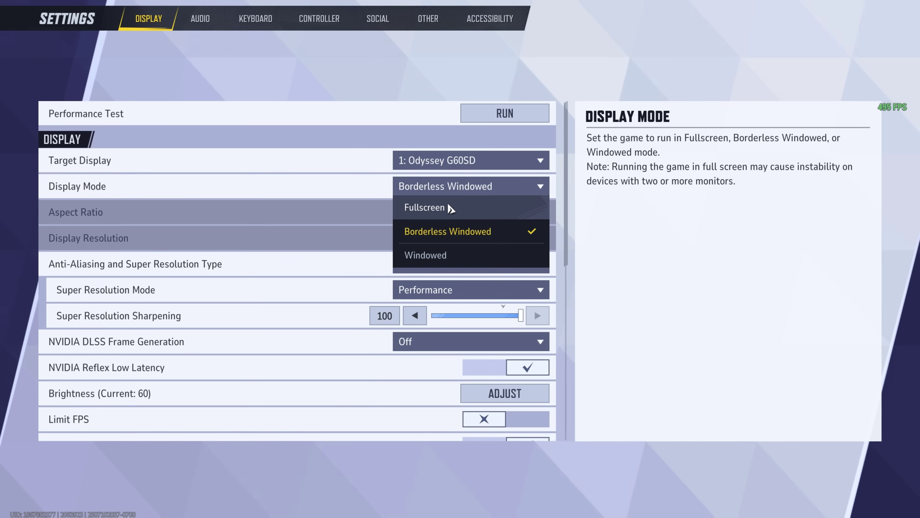
pyautogui.click(495, 229)
pyautogui.scroll(-1, 533, 210)
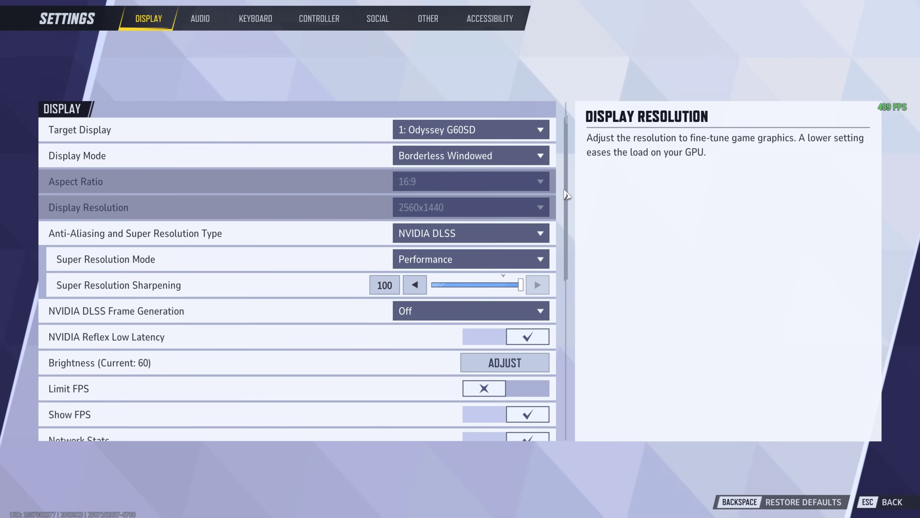
pyautogui.scroll(-1, 569, 218)
pyautogui.scroll(-1, 570, 218)
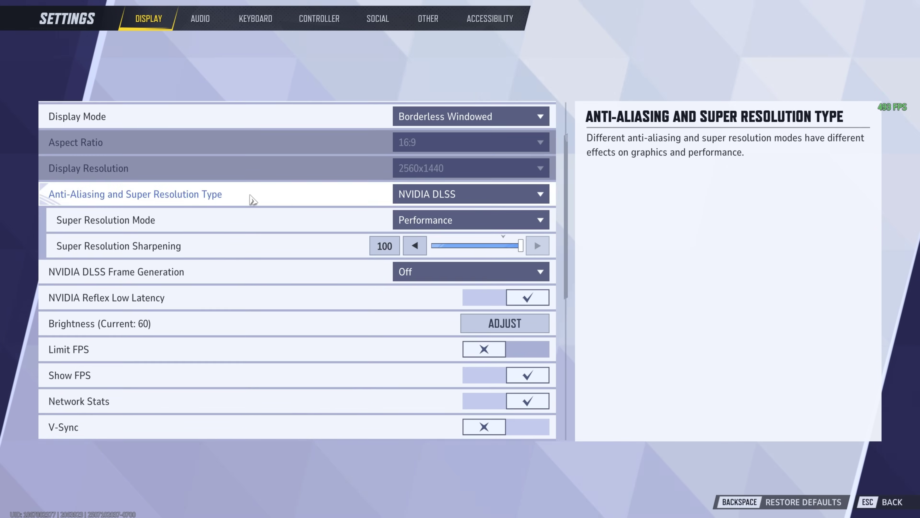
# Review the Anti-Aliasing and Super Resolution Type options and choose Performance as the Super Resolution Mode.
pyautogui.click(467, 197)
pyautogui.scroll(-1, 477, 303)
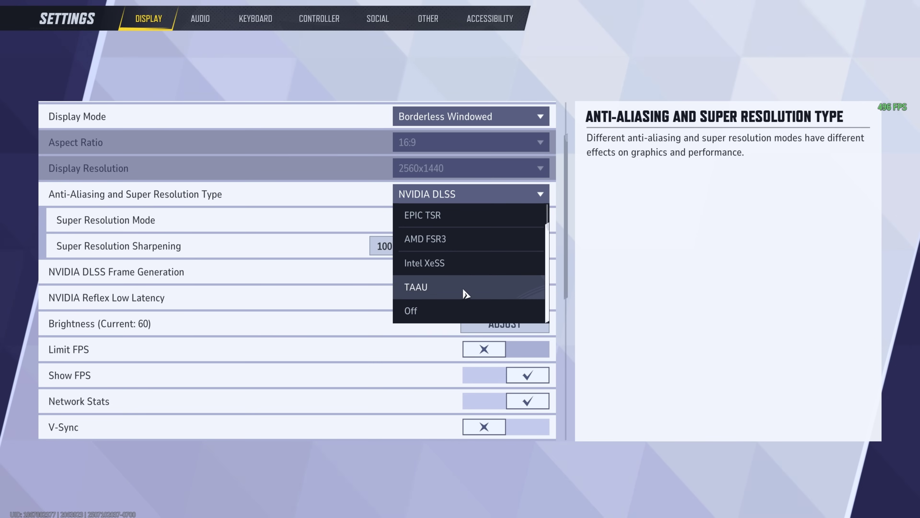
pyautogui.scroll(1, 464, 275)
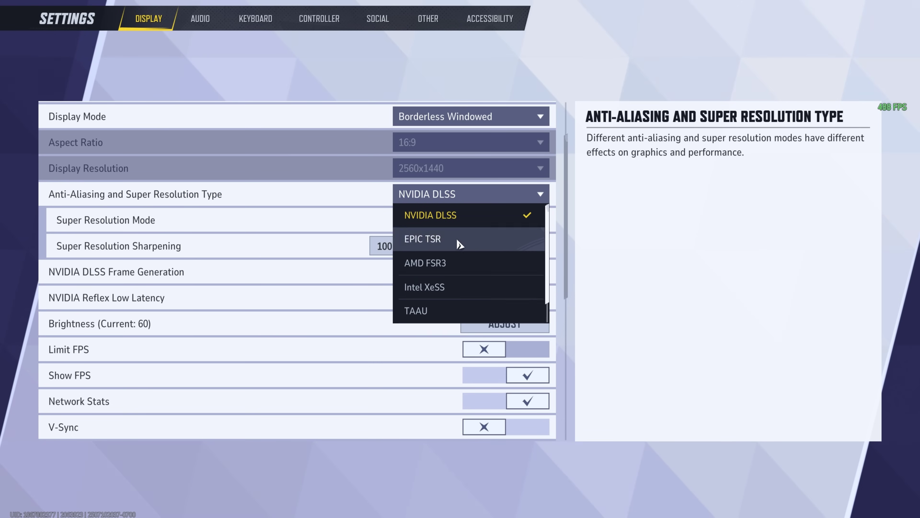
pyautogui.click(537, 198)
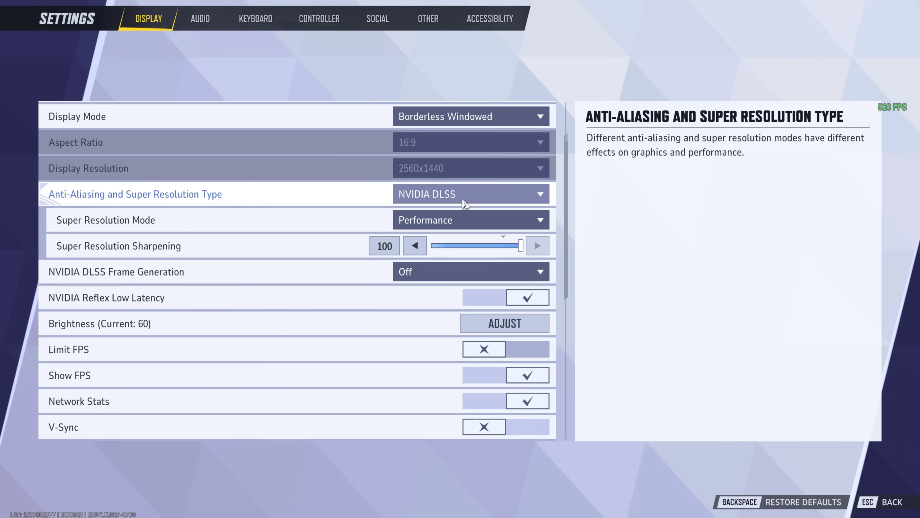
pyautogui.click(457, 220)
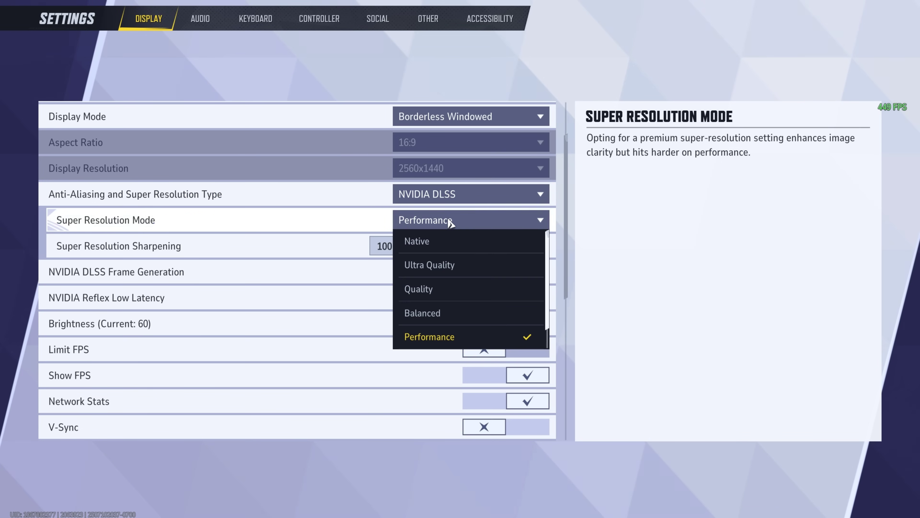
pyautogui.click(485, 339)
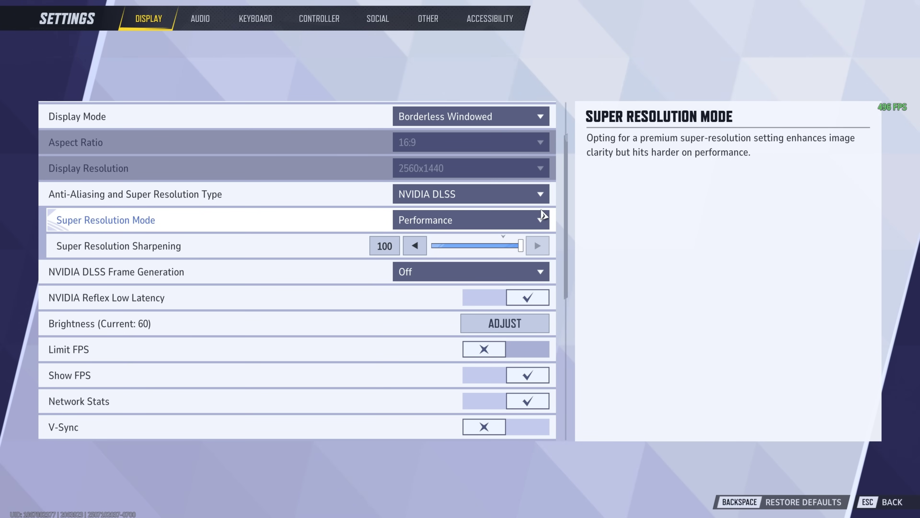
pyautogui.scroll(1, 572, 235)
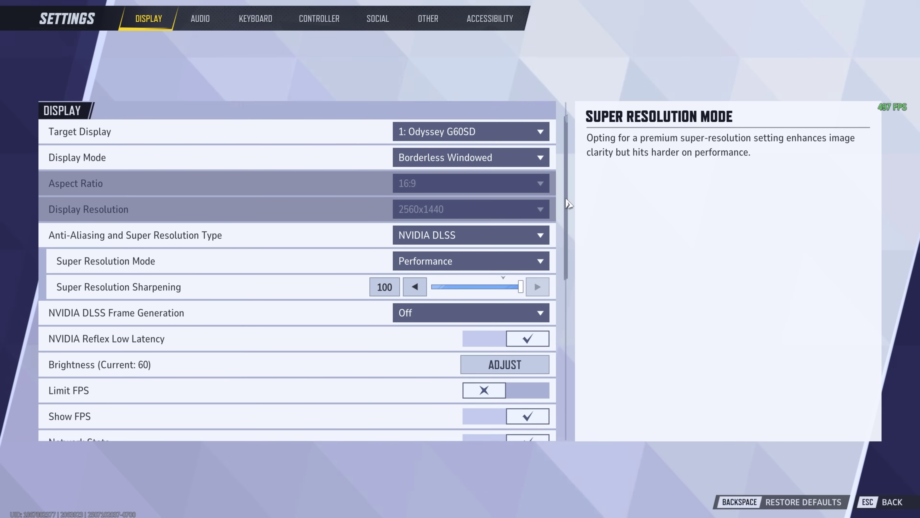
# Examine the NVIDIA DLSS Frame Generation options and the NVIDIA Reflex Low Latency setting.
pyautogui.scroll(-2, 572, 234)
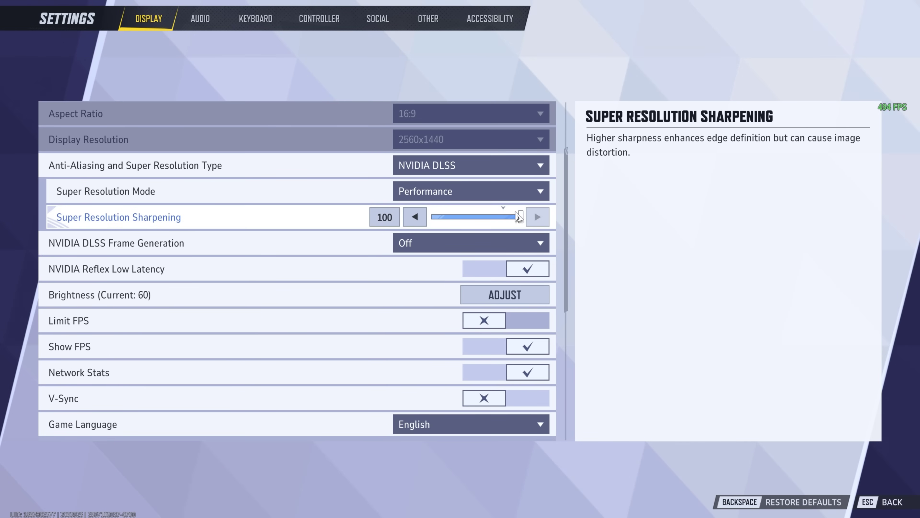
pyautogui.click(491, 242)
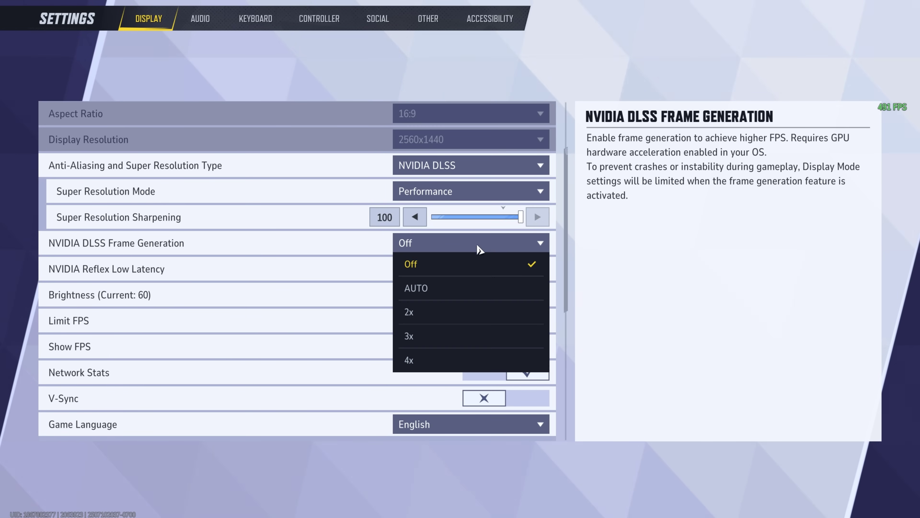
pyautogui.click(481, 247)
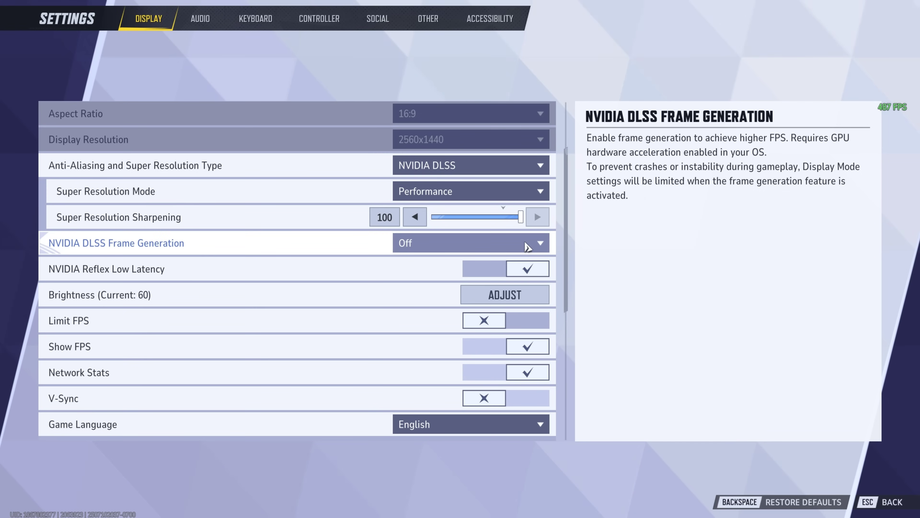
pyautogui.click(527, 246)
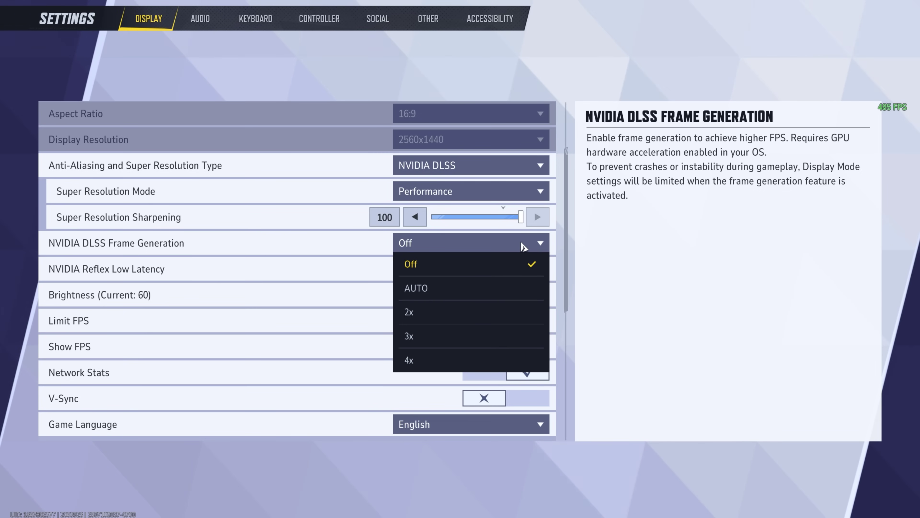
pyautogui.click(524, 247)
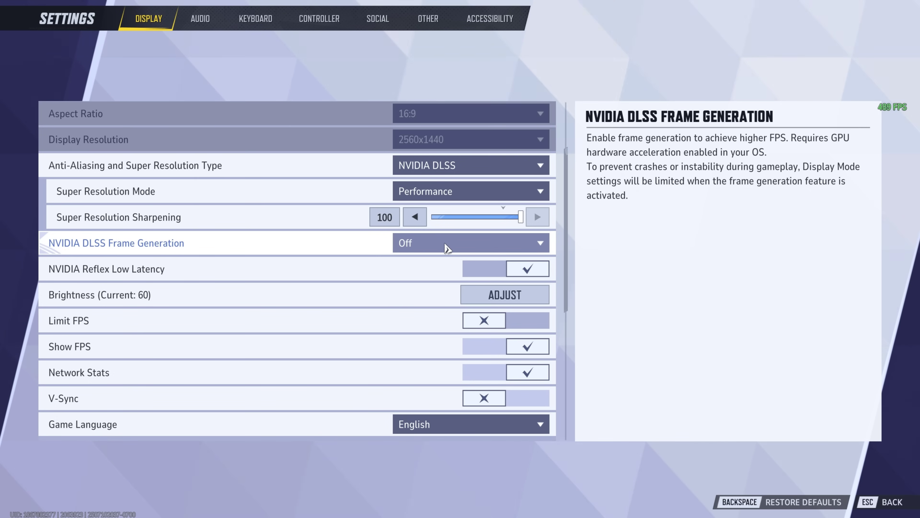
pyautogui.scroll(-1, 565, 236)
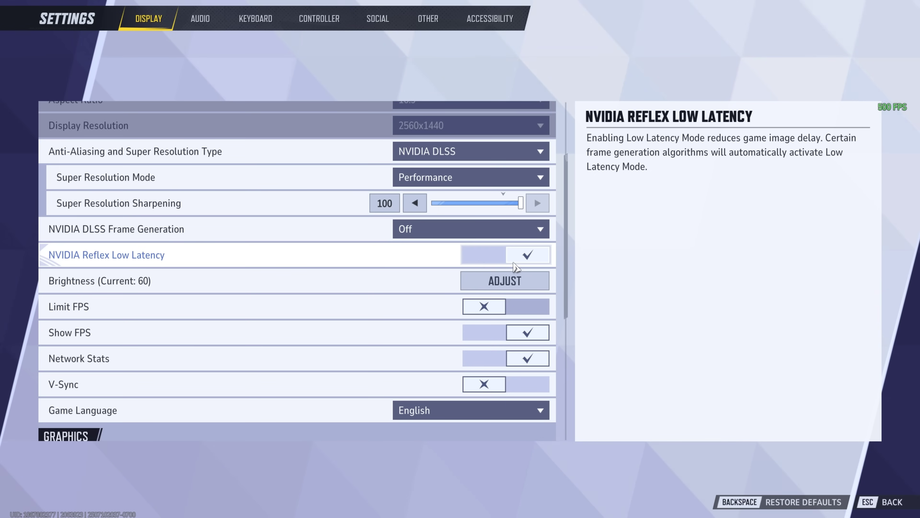
pyautogui.scroll(-1, 570, 246)
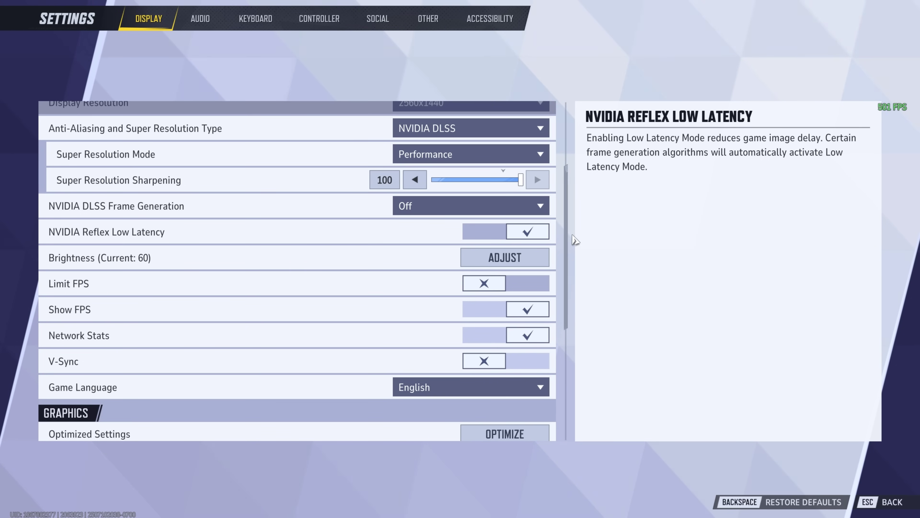
pyautogui.scroll(1, 569, 246)
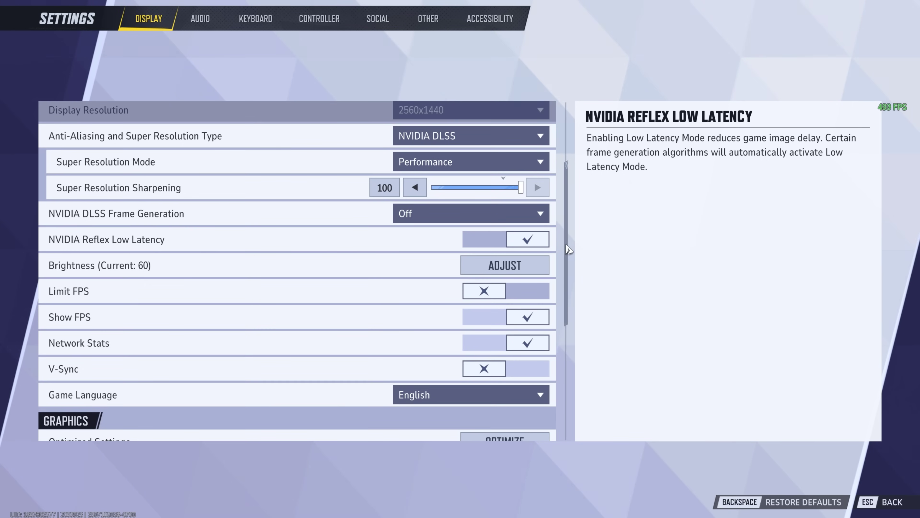
pyautogui.moveTo(568, 250)
pyautogui.mouseDown()
pyautogui.moveTo(567, 199)
pyautogui.moveTo(568, 264)
pyautogui.mouseUp()
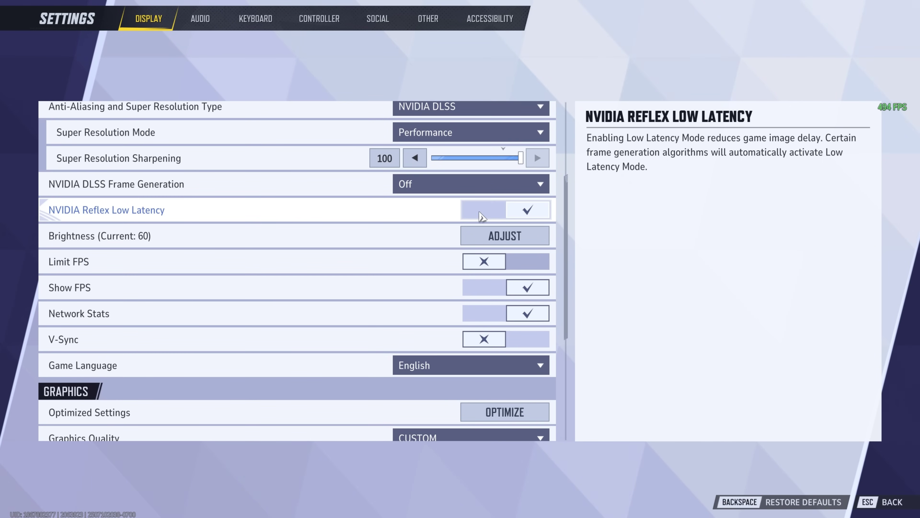
pyautogui.moveTo(570, 209); pyautogui.dragTo(573, 274)
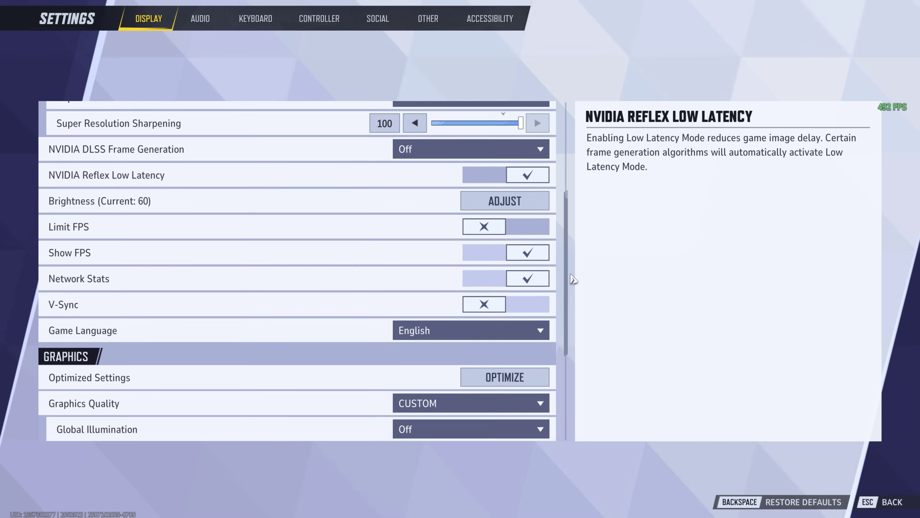
# Try Limit FPS with an FPS Cap of 90, and turn the limit off again.
pyautogui.click(495, 220)
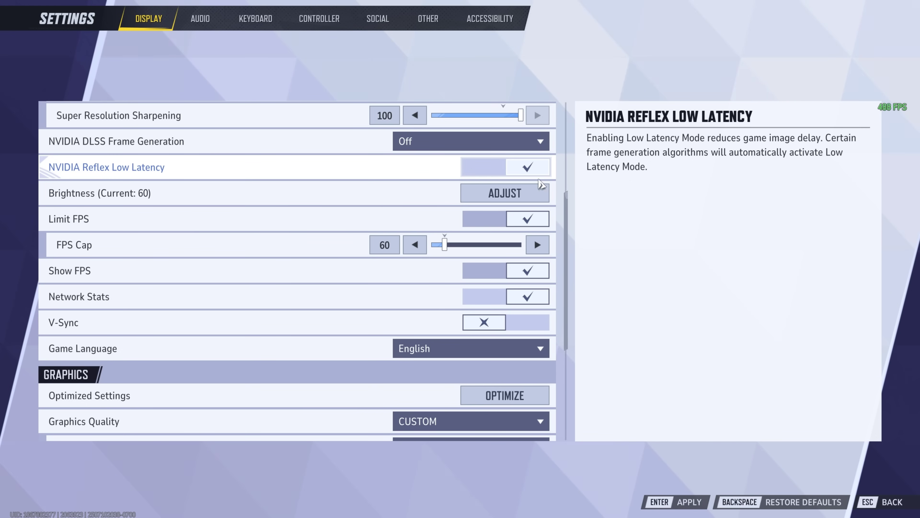
pyautogui.scroll(5, 526, 218)
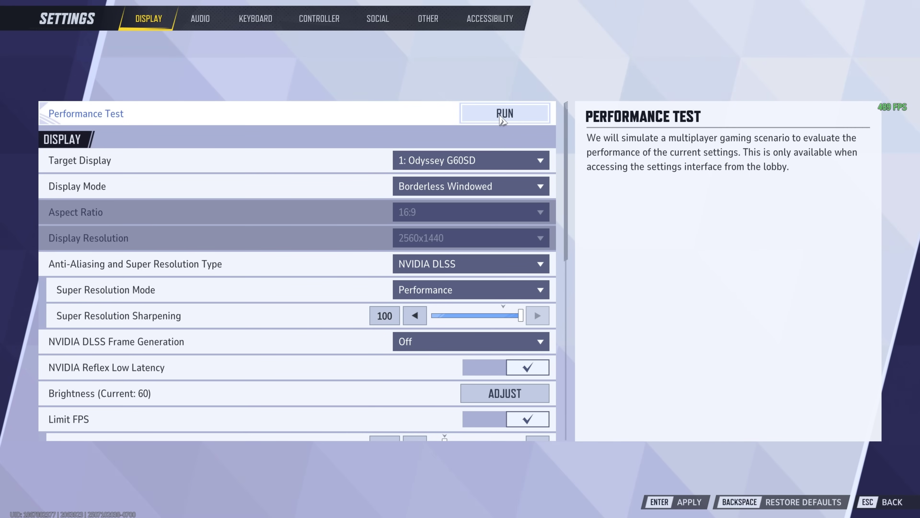
pyautogui.scroll(-5, 396, 267)
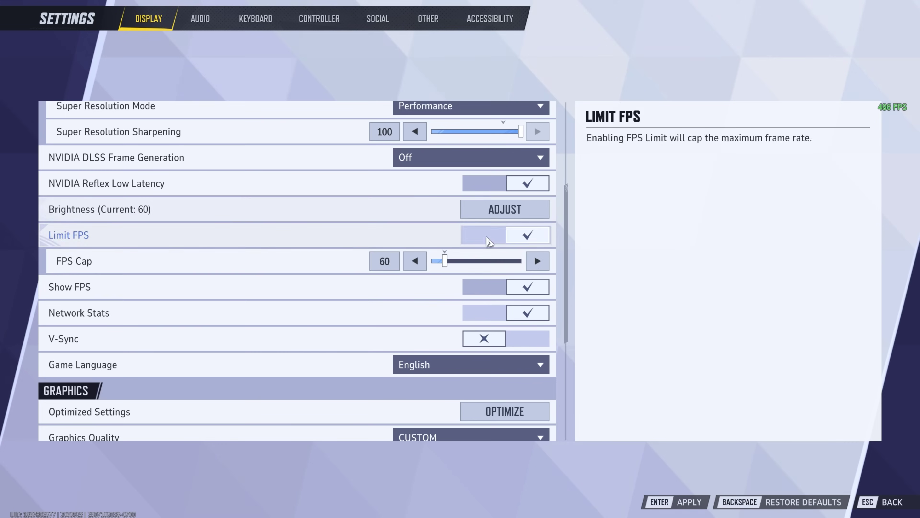
pyautogui.click(396, 267)
pyautogui.write('90')
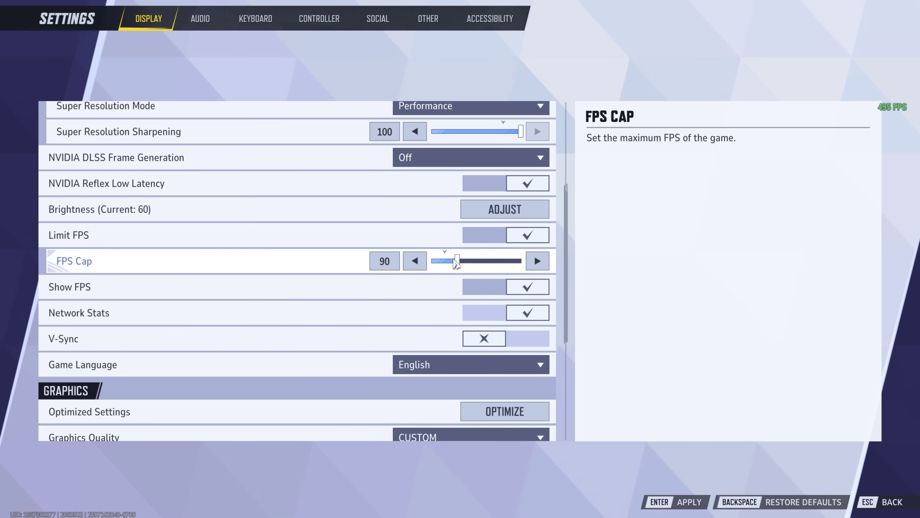
pyautogui.click(515, 235)
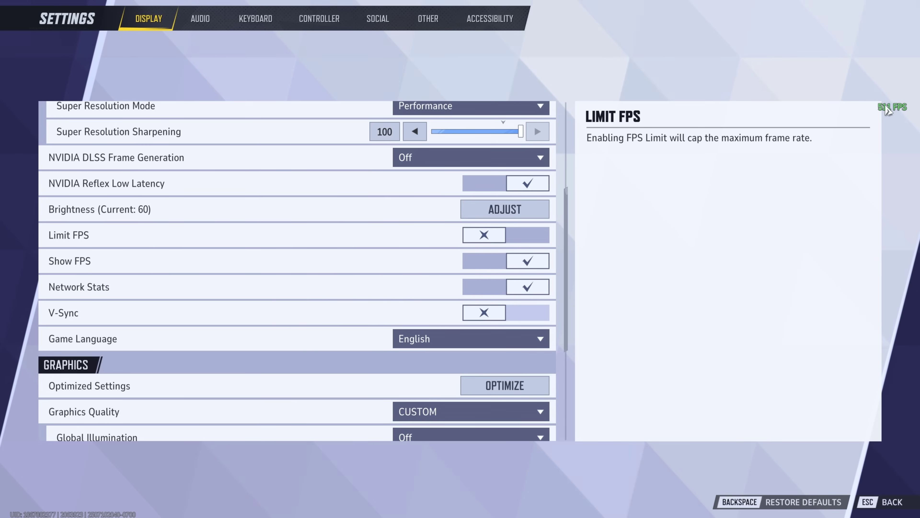
# Review the V-Sync and Graphics Quality settings, including the options for Reflection Quality and Model Detail.
pyautogui.scroll(-1, 500, 301)
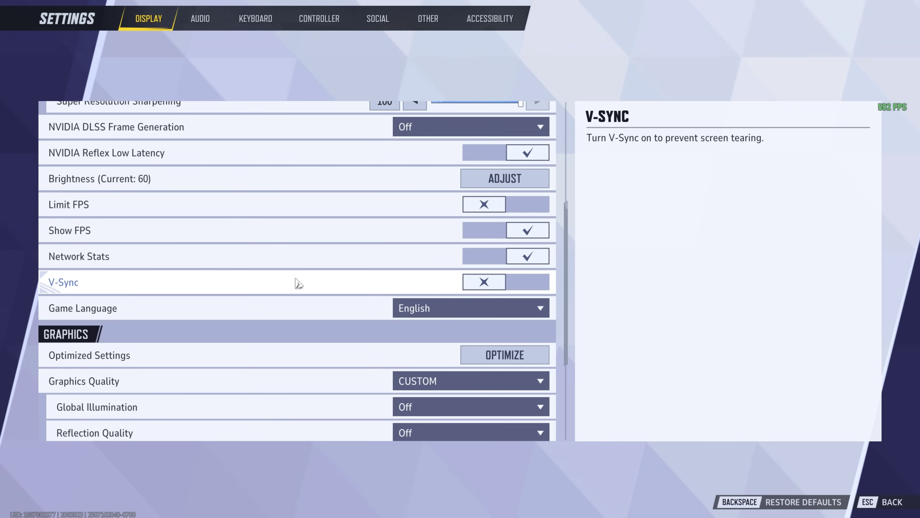
pyautogui.scroll(-1, 311, 281)
pyautogui.scroll(-1, 363, 272)
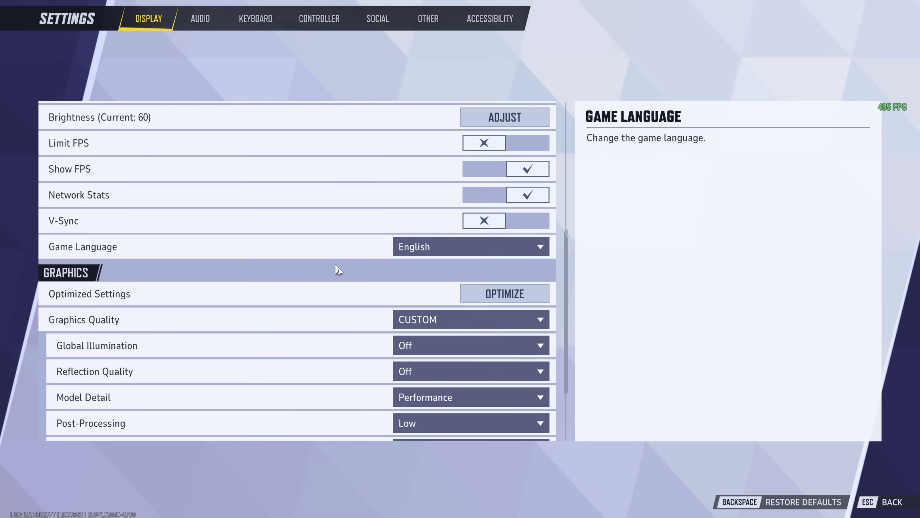
pyautogui.scroll(-4, 373, 254)
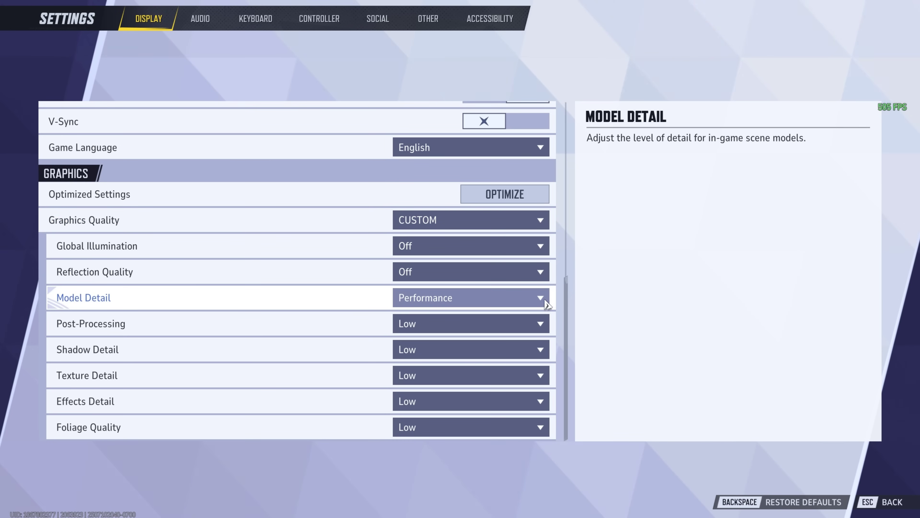
pyautogui.click(540, 271)
pyautogui.click(472, 293)
pyautogui.click(504, 300)
pyautogui.click(505, 300)
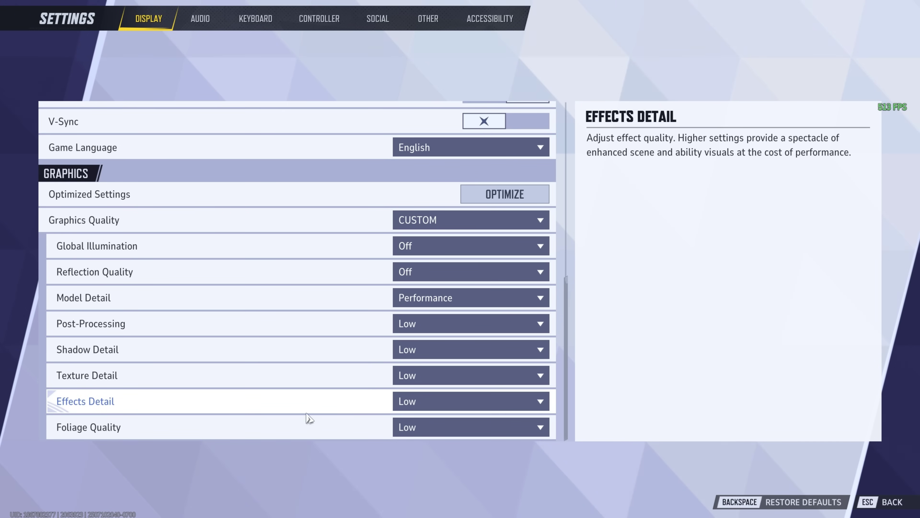
# Try Effects Detail at High, and set it back to Low.
pyautogui.click(420, 409)
pyautogui.click(421, 471)
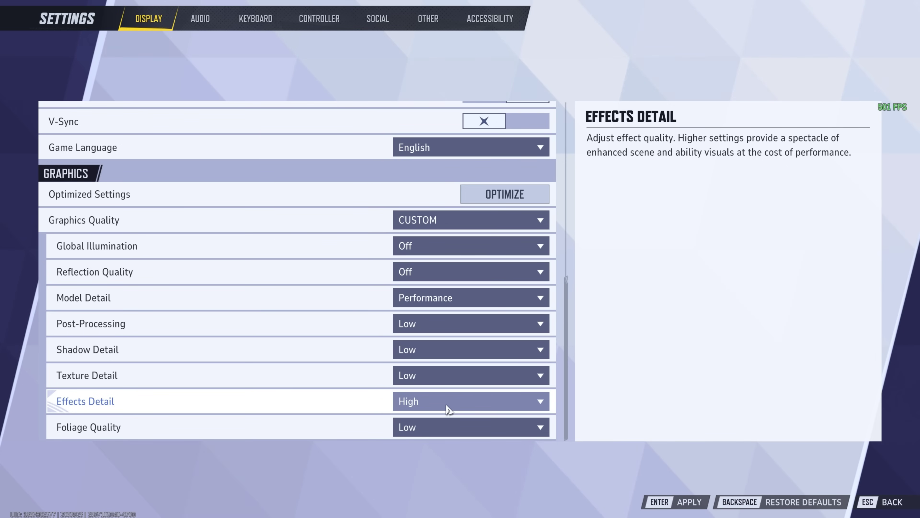
pyautogui.click(425, 404)
pyautogui.click(432, 405)
pyautogui.click(422, 402)
pyautogui.click(423, 402)
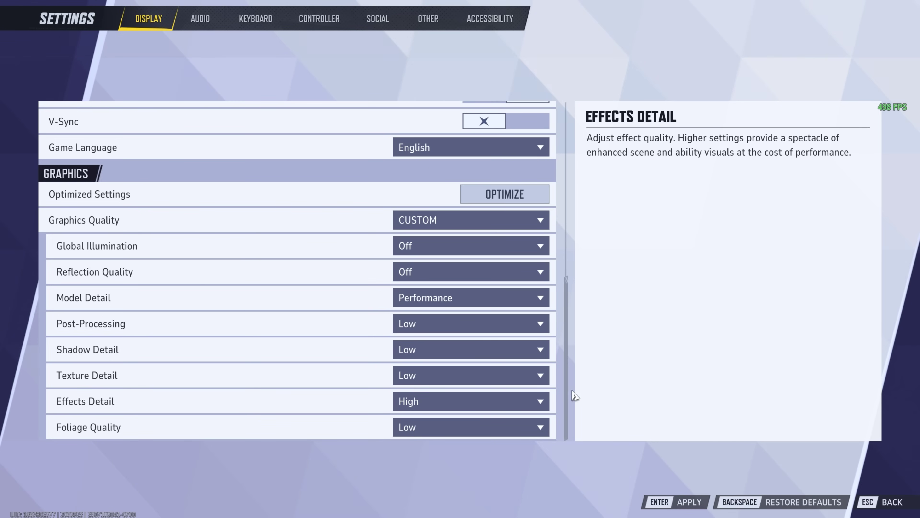
pyautogui.click(420, 401)
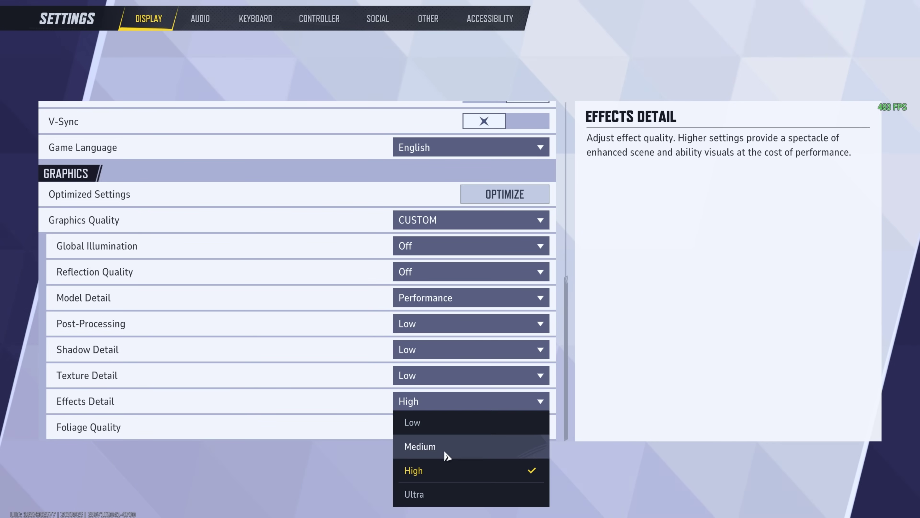
pyautogui.click(436, 424)
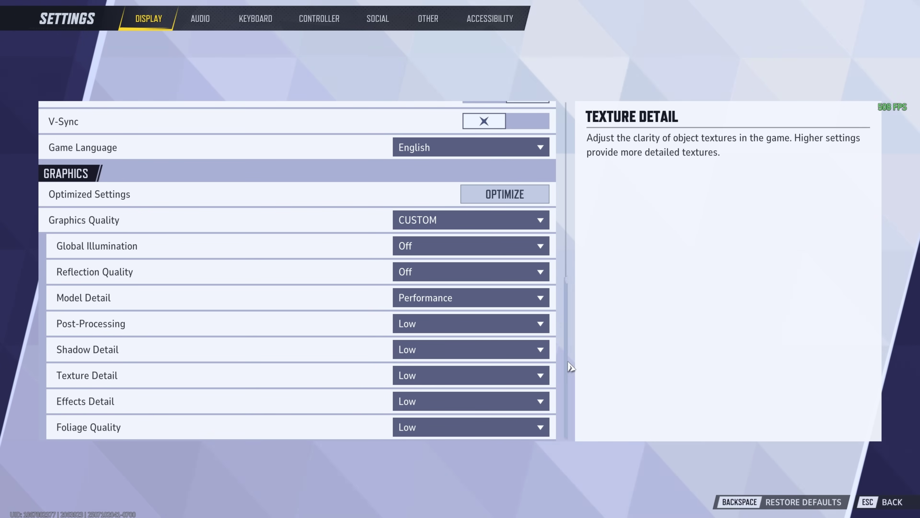
# Look over the complete list of graphics and display settings once more, from Foliage Quality back up to Target Display.
pyautogui.scroll(1, 569, 365)
pyautogui.scroll(-1, 476, 412)
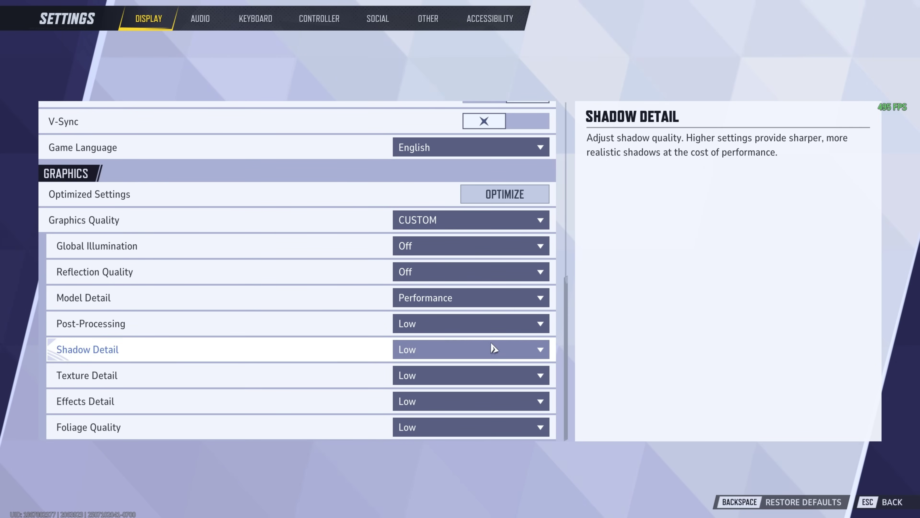
pyautogui.scroll(3, 571, 329)
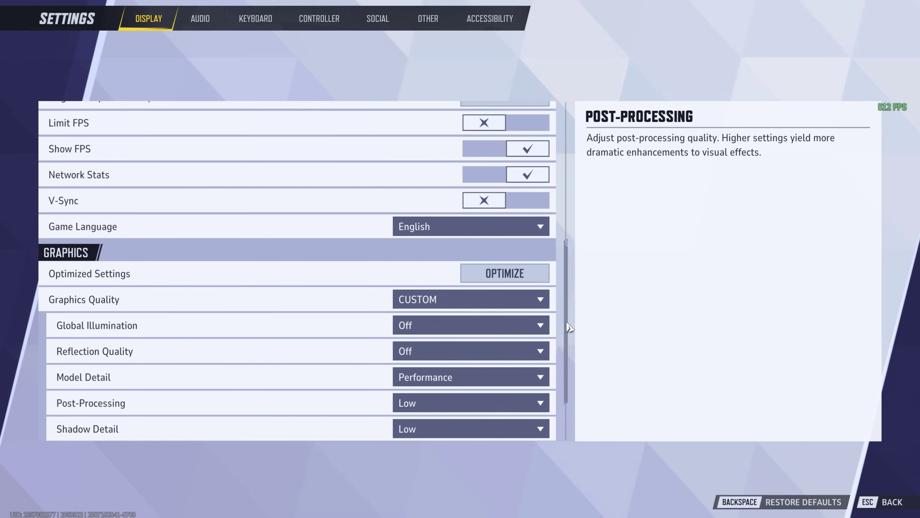
pyautogui.scroll(-3, 571, 329)
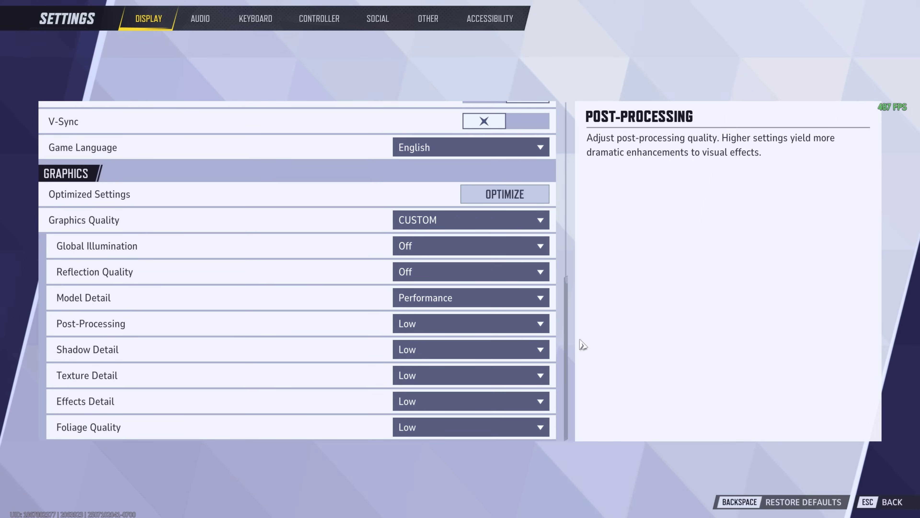
pyautogui.scroll(3, 569, 319)
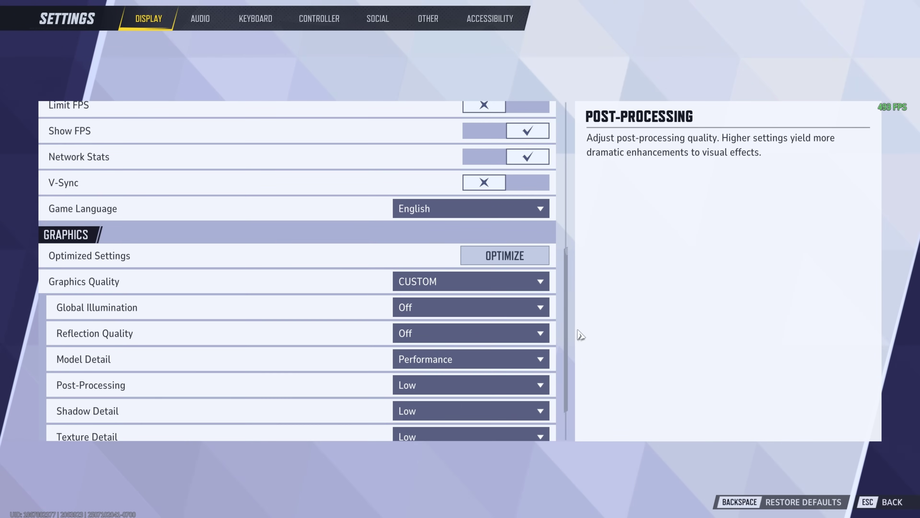
pyautogui.scroll(3, 569, 309)
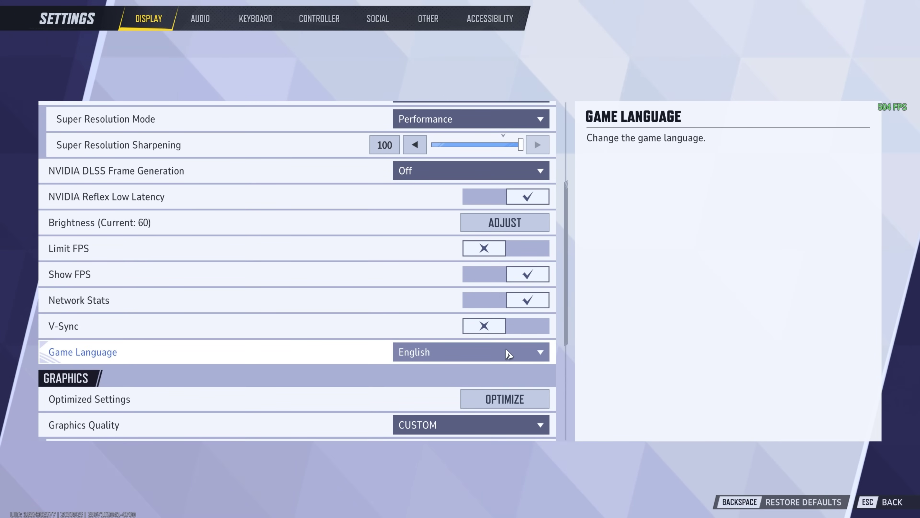
pyautogui.scroll(5, 509, 353)
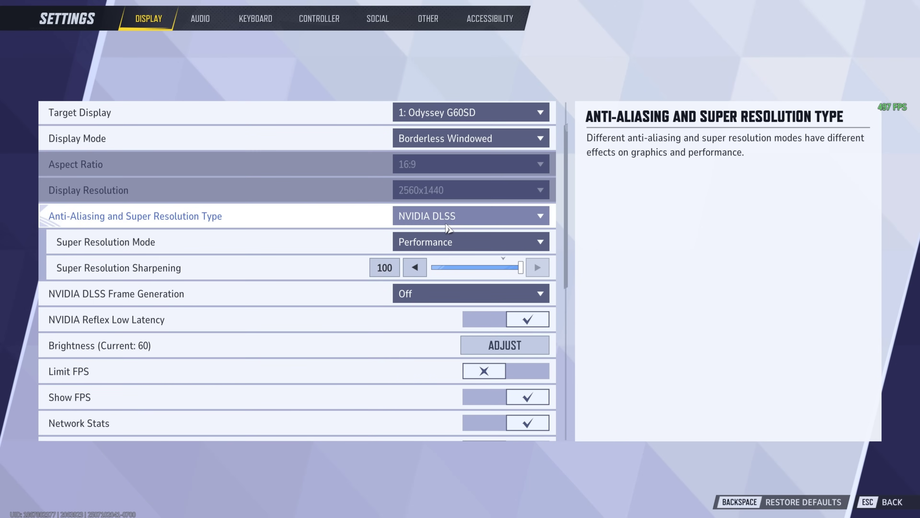
# Review the available Anti-Aliasing and Super Resolution Type options, keeping NVIDIA DLSS.
pyautogui.click(448, 217)
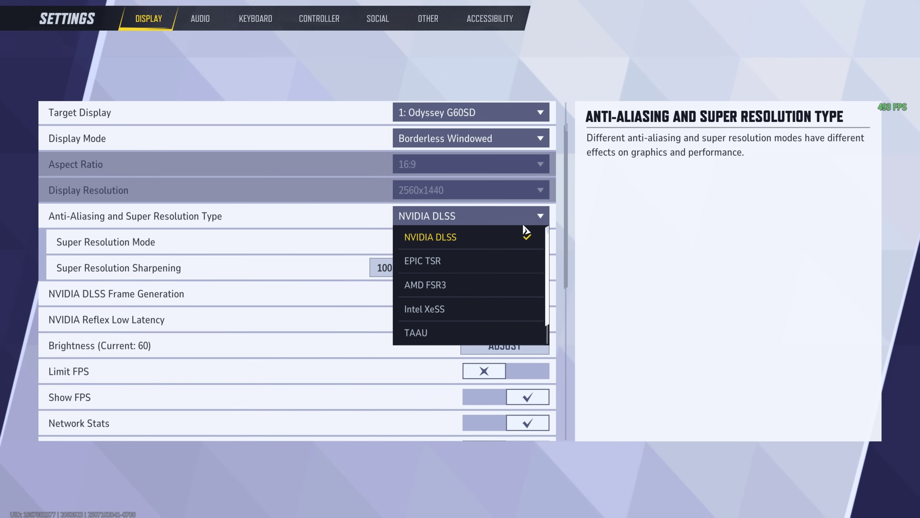
pyautogui.click(530, 220)
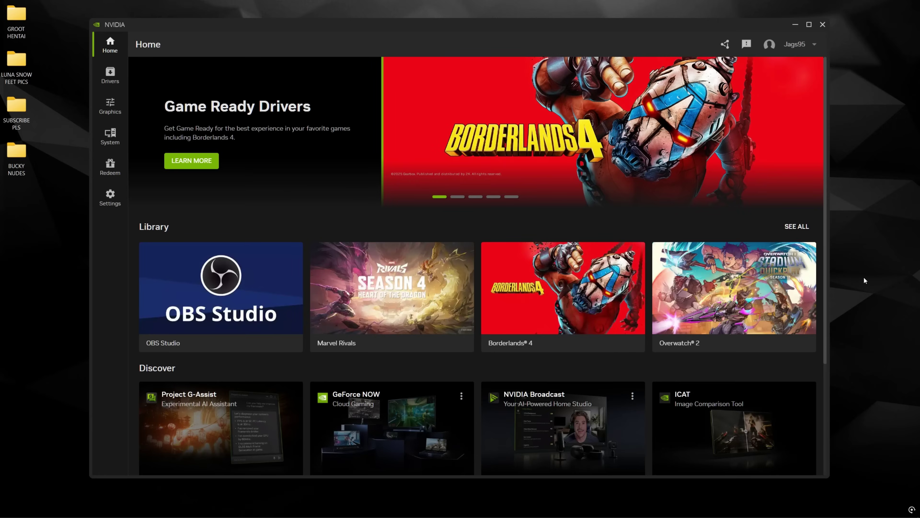
# Switch to the NVIDIA app, add the Games (F:) drive as a scan location, and scan for games and apps.
pyautogui.click(111, 198)
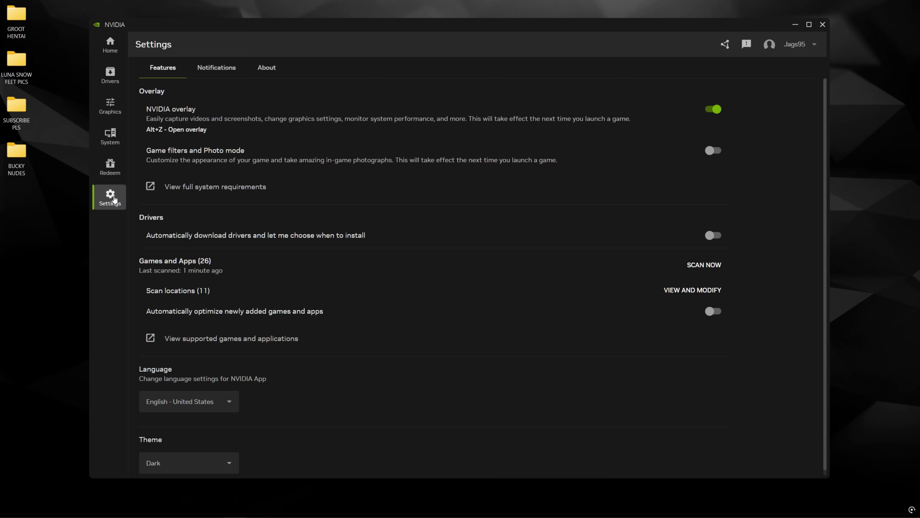
pyautogui.click(692, 291)
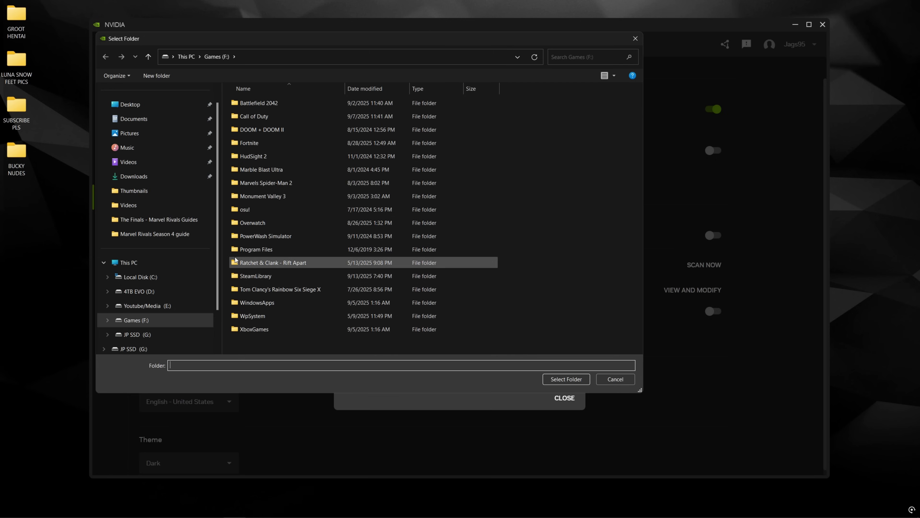
pyautogui.click(140, 323)
pyautogui.click(567, 380)
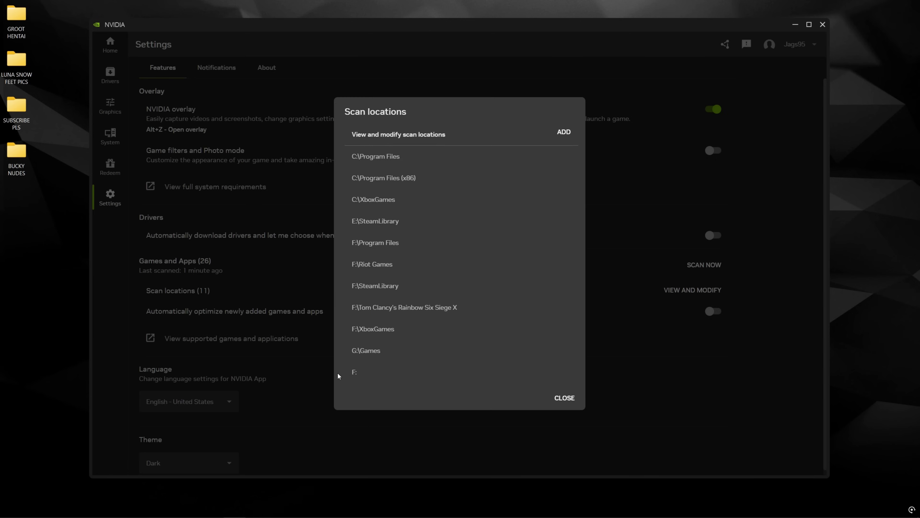
pyautogui.click(564, 398)
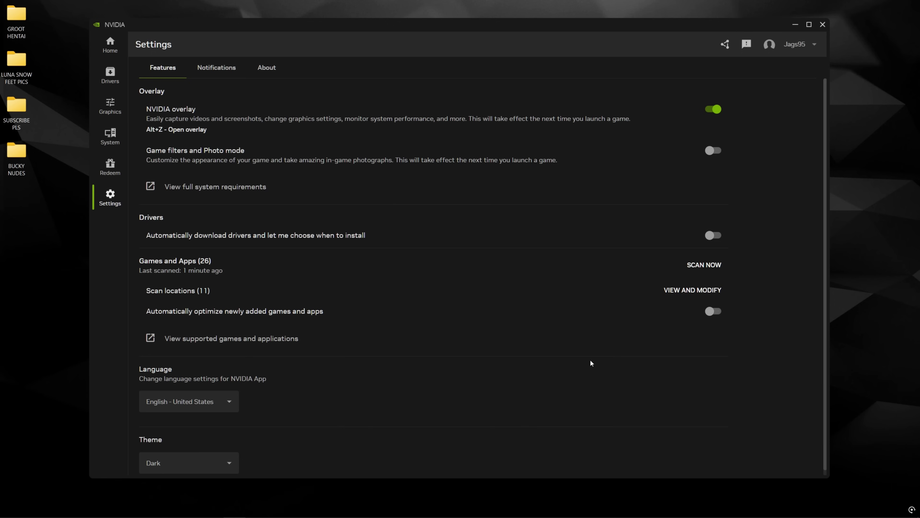
pyautogui.click(692, 265)
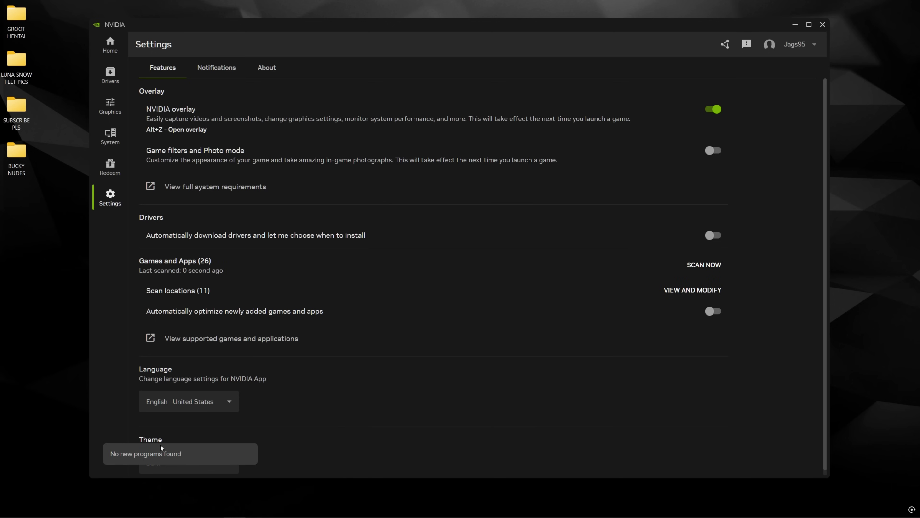
# Set DLSS Override - Model Presets to Latest in the driver settings for Marvel Rivals and apply it.
pyautogui.click(99, 102)
pyautogui.scroll(-3, 203, 189)
pyautogui.scroll(-3, 222, 327)
pyautogui.scroll(10, 218, 399)
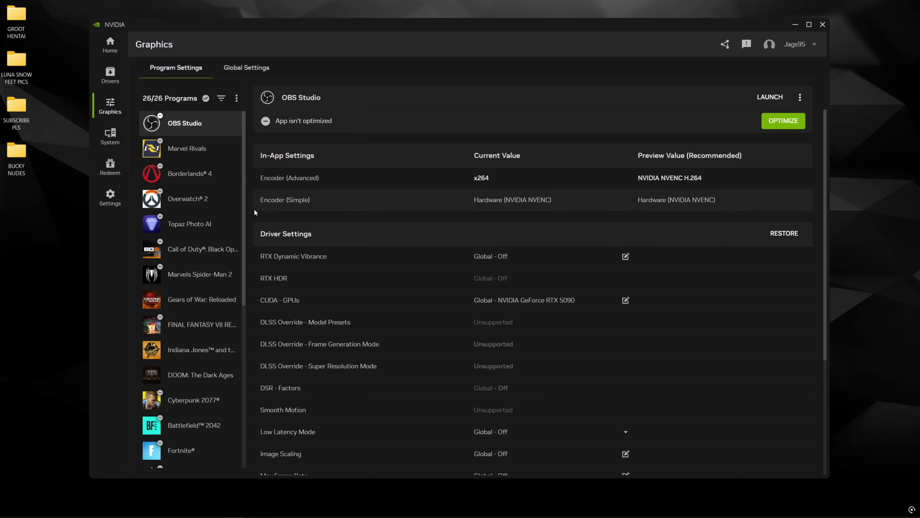
pyautogui.scroll(-8, 251, 238)
pyautogui.scroll(10, 256, 187)
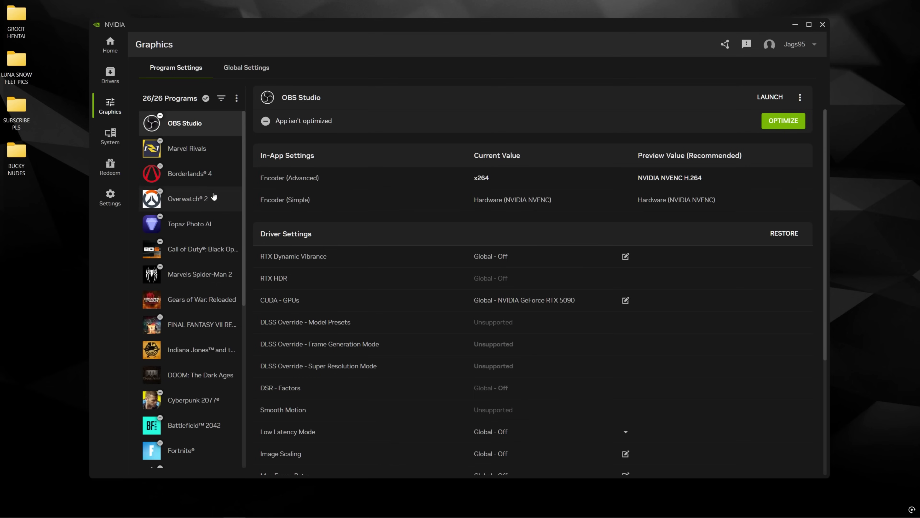
pyautogui.click(192, 148)
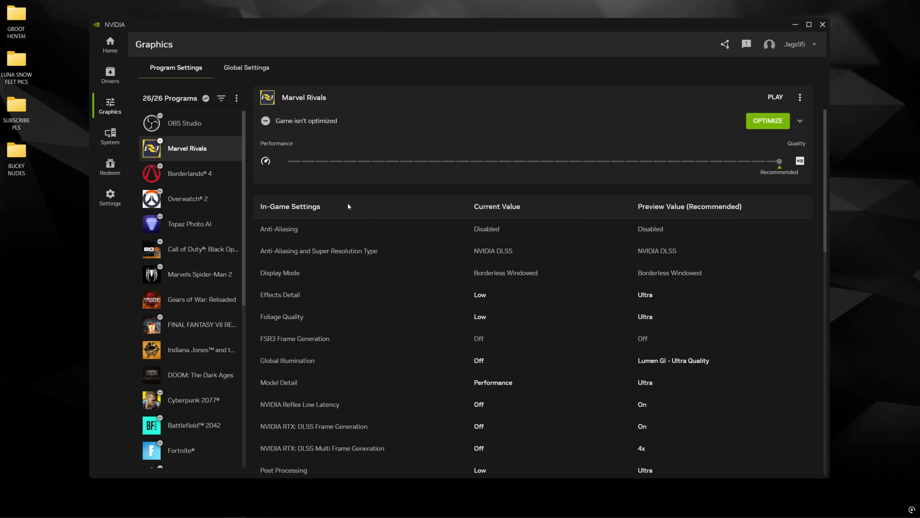
pyautogui.scroll(-8, 544, 314)
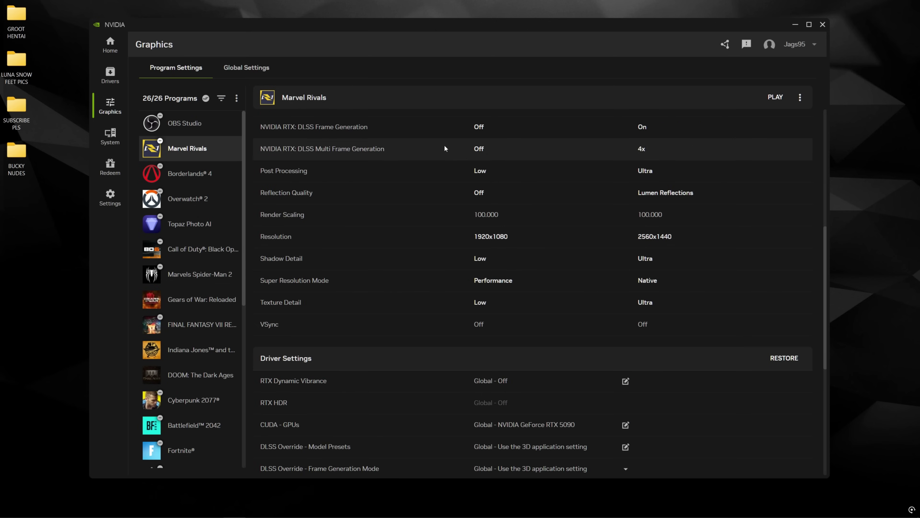
pyautogui.scroll(-7, 565, 328)
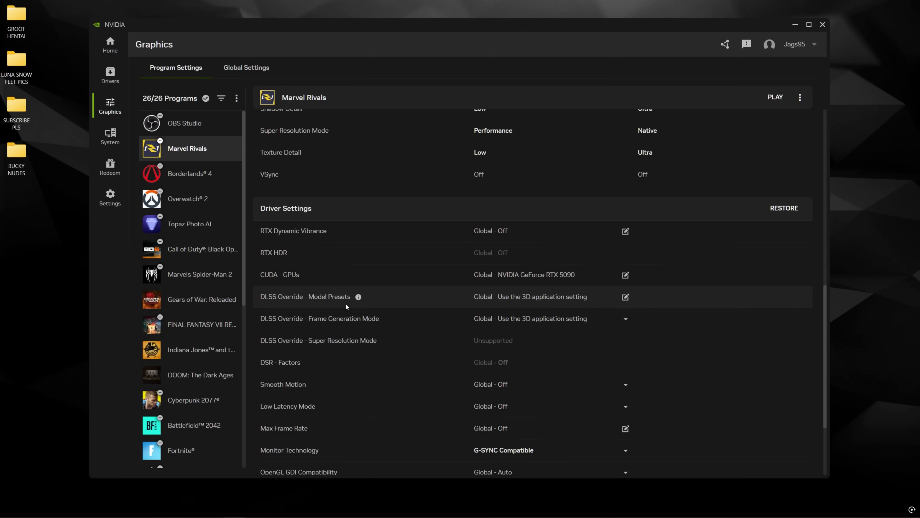
pyautogui.click(532, 303)
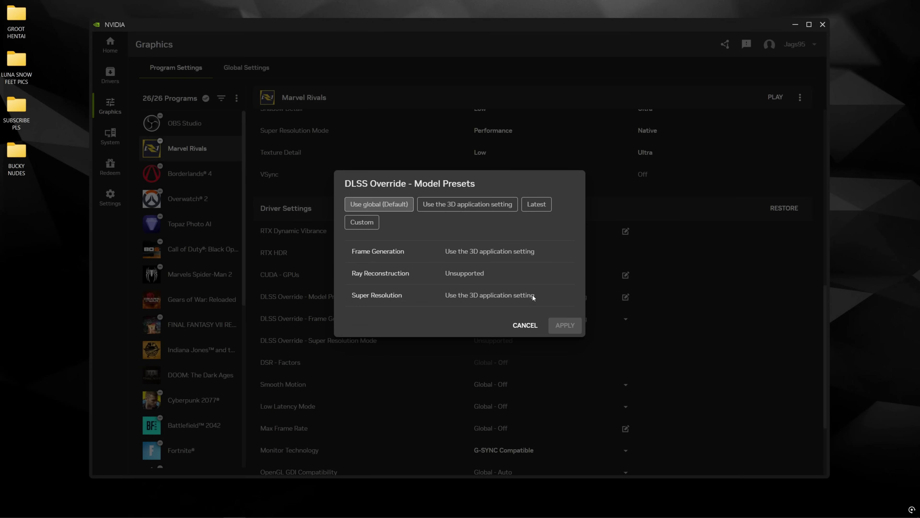
pyautogui.click(537, 205)
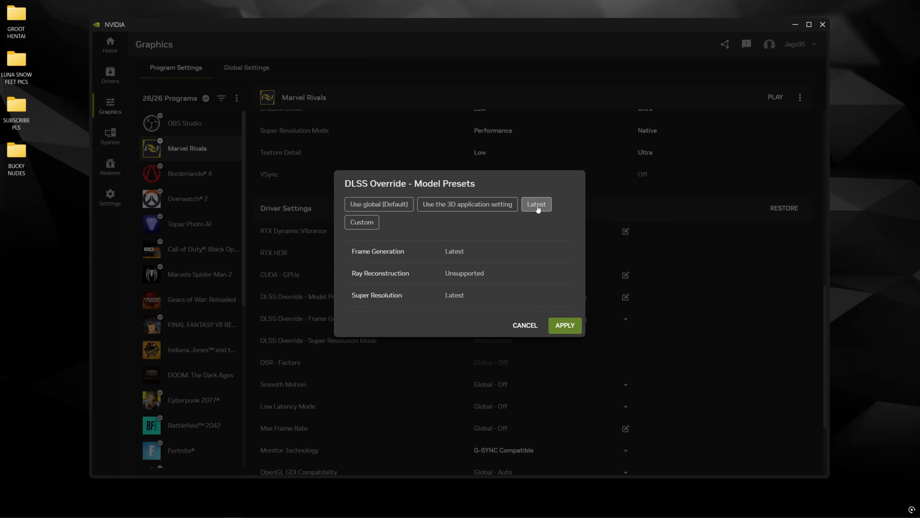
pyautogui.click(564, 325)
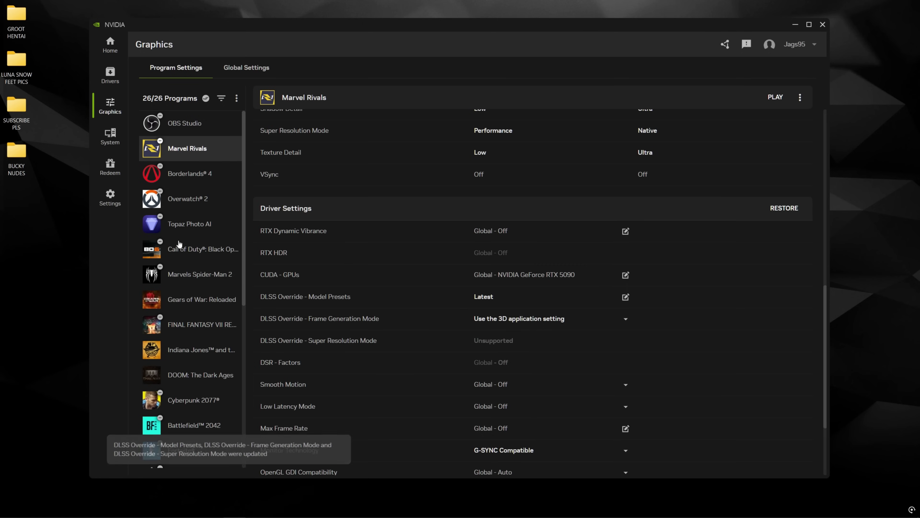
# Set DLSS Override - Model Presets to Latest for Overwatch 2 and apply it.
pyautogui.click(207, 204)
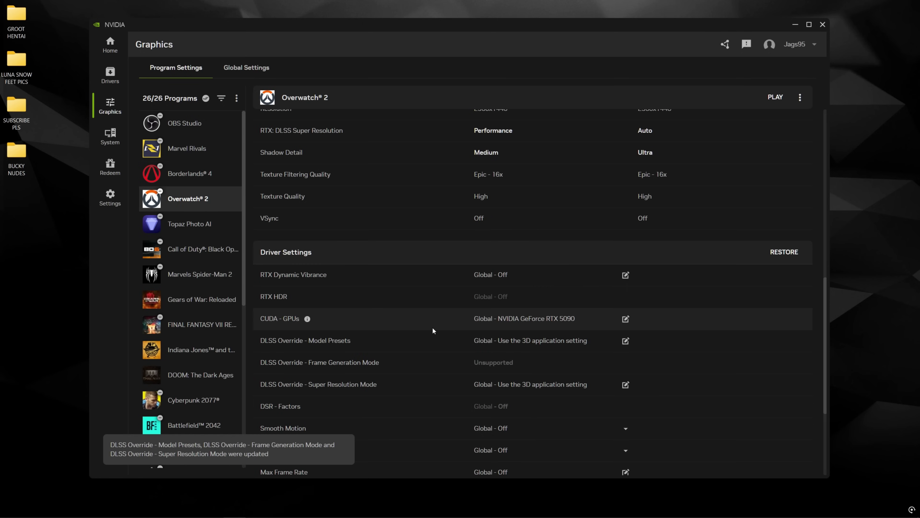
pyautogui.click(536, 341)
pyautogui.click(535, 206)
pyautogui.click(564, 325)
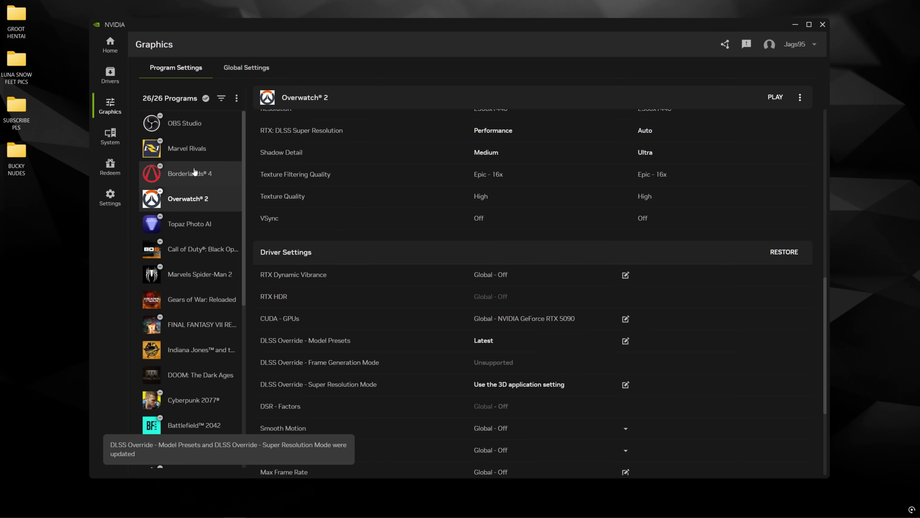
# Check that the NVIDIA overlay is enabled, open it, and turn on the statistics heads-up display.
pyautogui.click(110, 197)
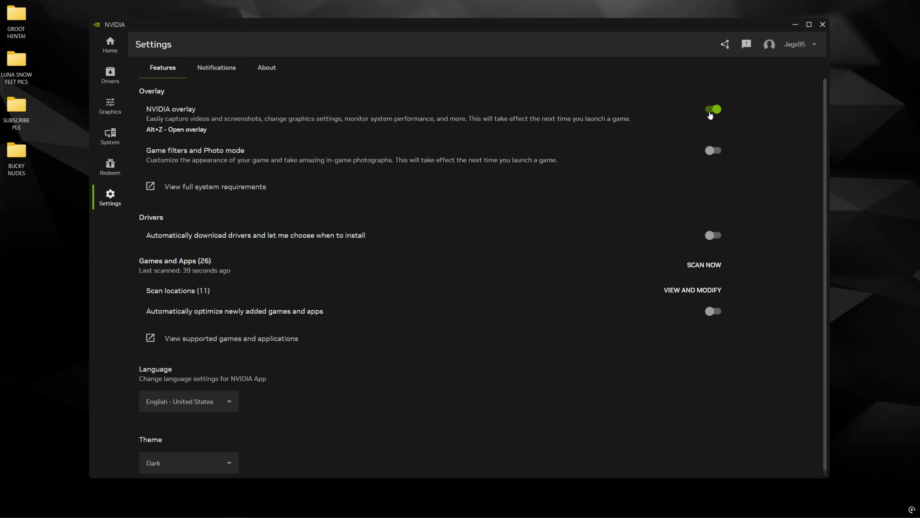
pyautogui.hotkey('alt', 'z')
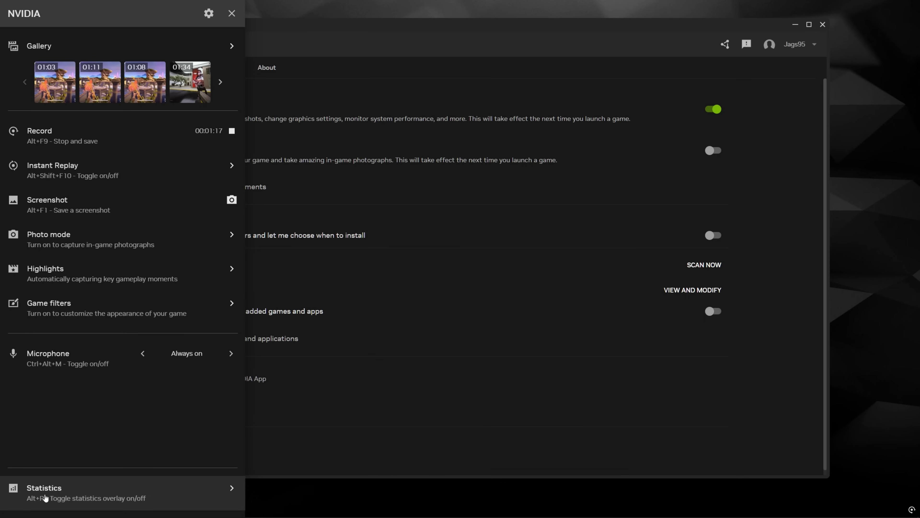
pyautogui.hotkey('alt', 'r')
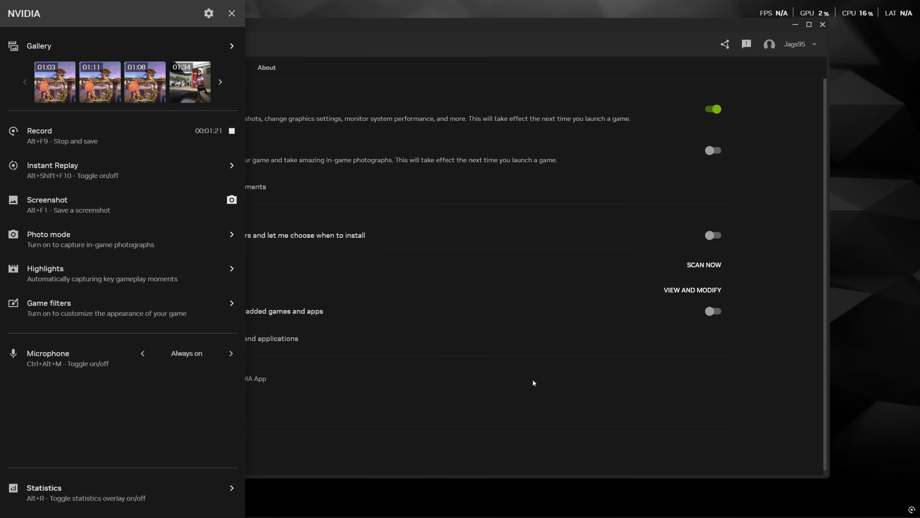
# Cycle through the statistics views and set the Statistics view to Custom.
pyautogui.click(195, 495)
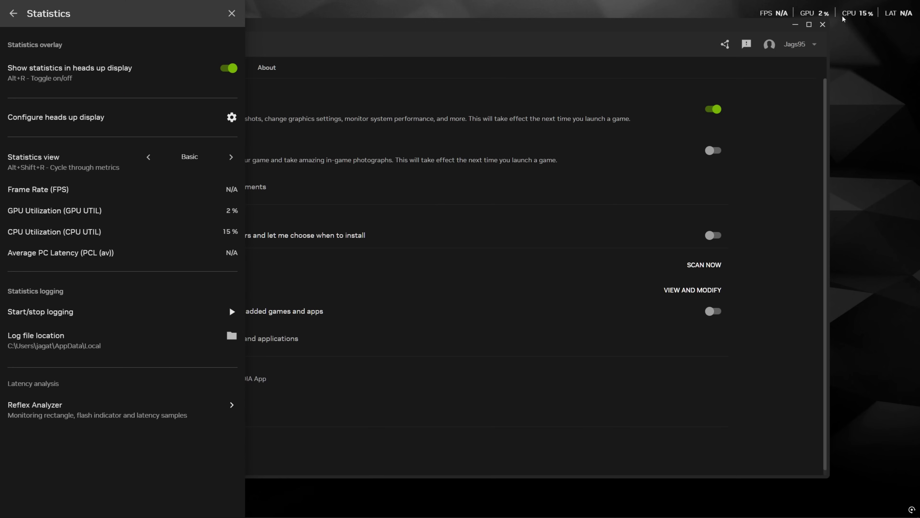
pyautogui.click(148, 156)
pyautogui.click(148, 157)
pyautogui.click(148, 157)
pyautogui.click(230, 156)
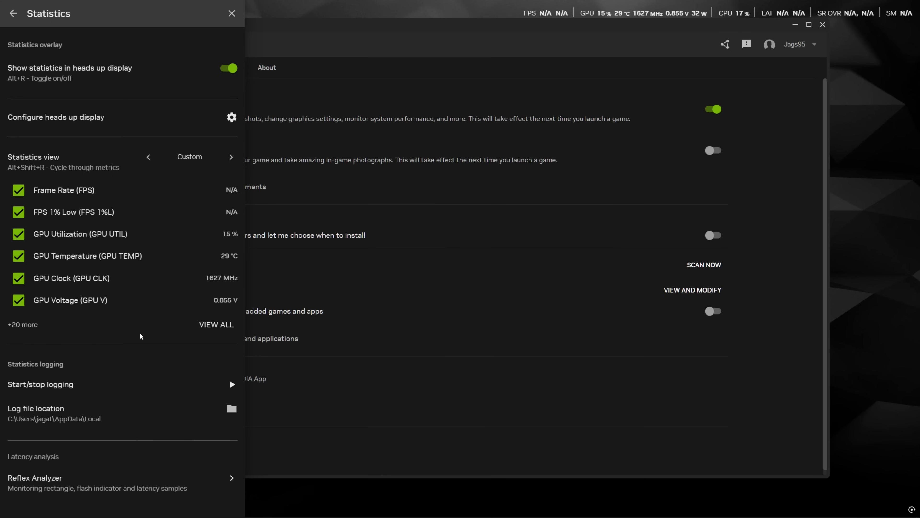
# Review the full list of metrics selectable for the Custom statistics view, including the Super Resolution overrides, and close the overlay.
pyautogui.click(216, 324)
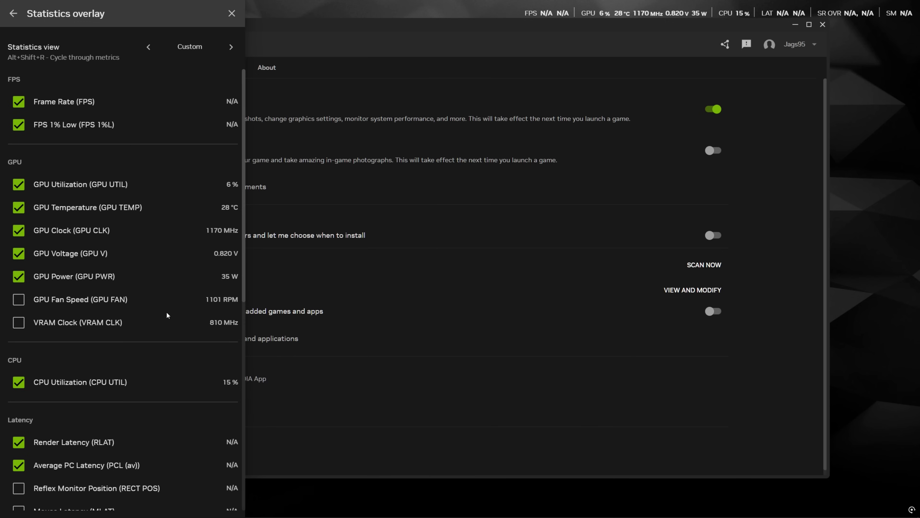
pyautogui.scroll(-5, 169, 314)
pyautogui.scroll(-6, 117, 359)
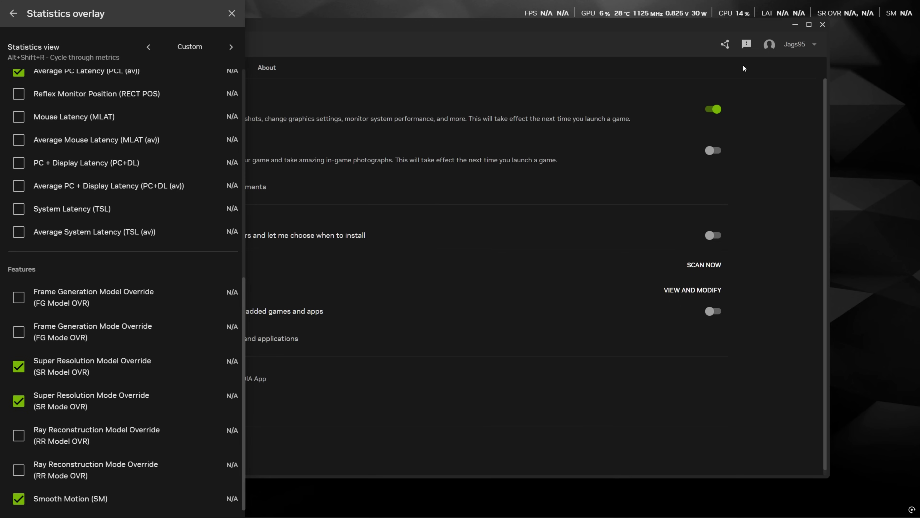
pyautogui.hotkey('alt', 'z')
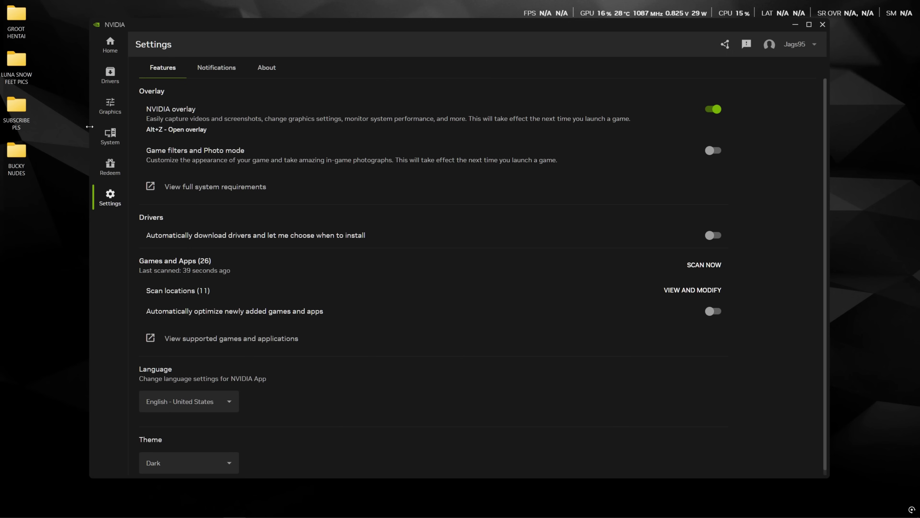
# Recheck the DLSS Override - Model Presets options for Marvel Rivals, selecting Latest, and leave without applying.
pyautogui.click(110, 106)
pyautogui.click(186, 149)
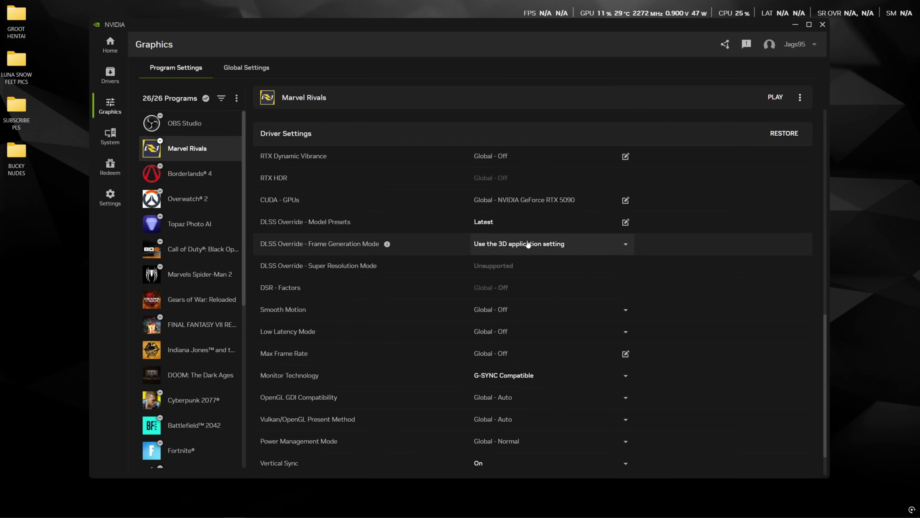
pyautogui.click(625, 222)
pyautogui.click(536, 205)
pyautogui.click(525, 325)
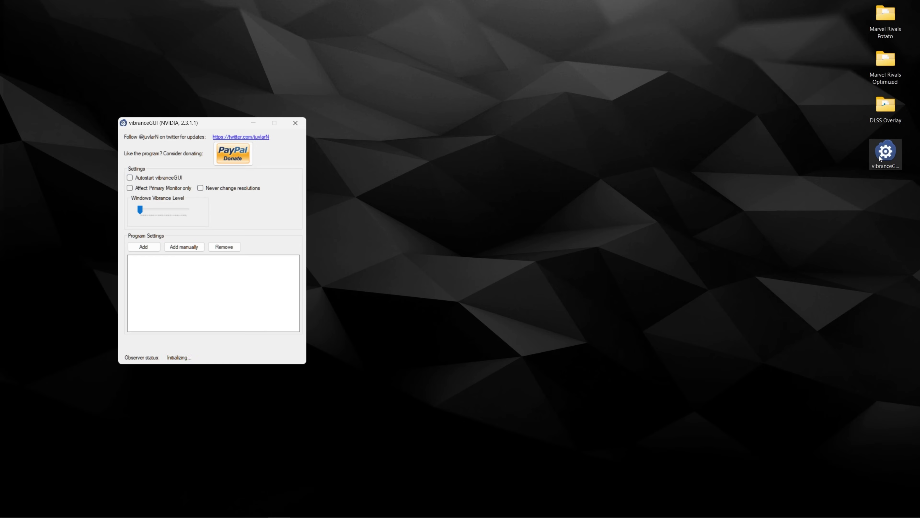
# Switch to vibranceGUI, try a higher Windows Vibrance Level, and return it to 50%.
pyautogui.moveTo(870, 143); pyautogui.dragTo(893, 155)
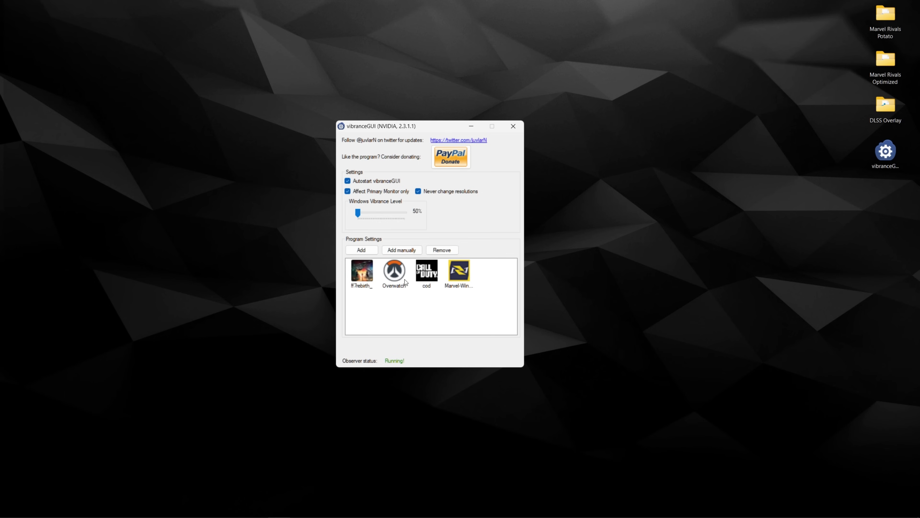
pyautogui.moveTo(358, 213); pyautogui.dragTo(404, 215)
pyautogui.moveTo(401, 213); pyautogui.dragTo(360, 215)
# Look through the running processes that can be added to the program settings, and close the Process Explorer.
pyautogui.click(369, 252)
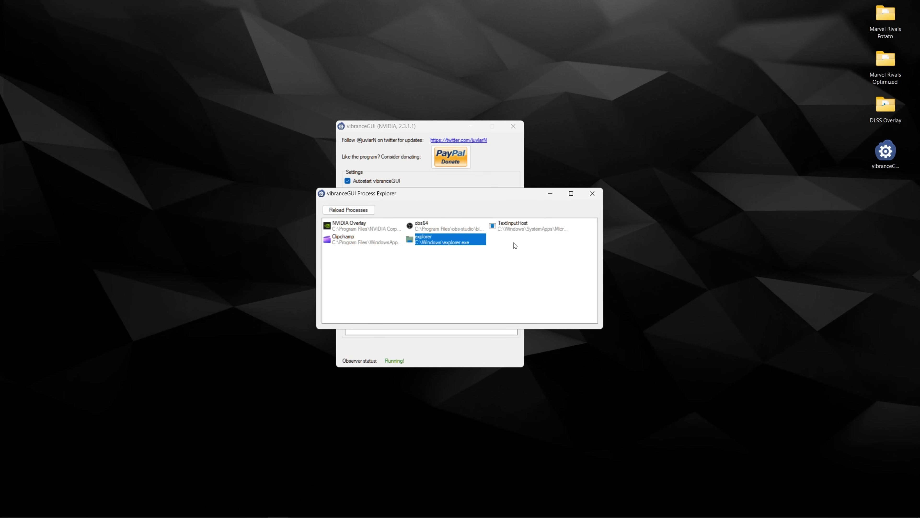
pyautogui.click(508, 246)
pyautogui.click(592, 193)
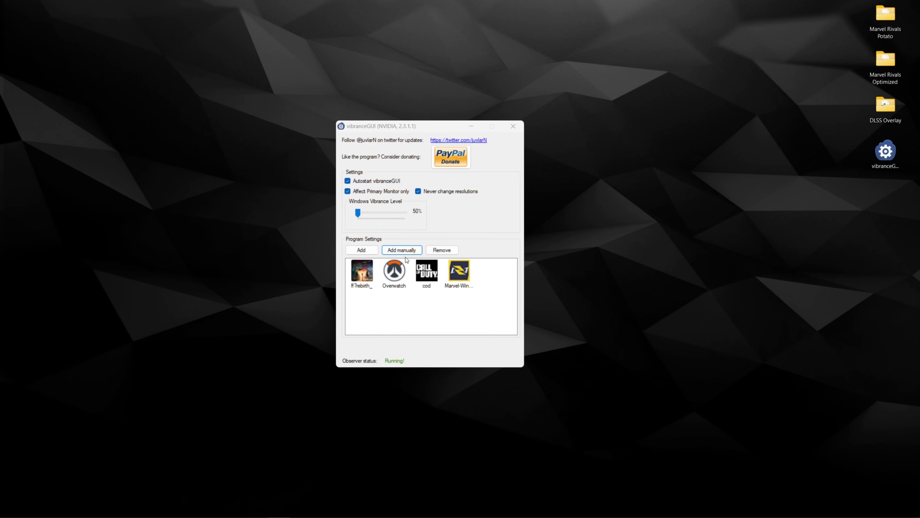
# Add Marvel-Win64-Shipping.exe from the game's Win64 folder to the program settings and save its Ingame Vibrance Level at 60%.
pyautogui.moveTo(624, 138); pyautogui.dragTo(525, 86)
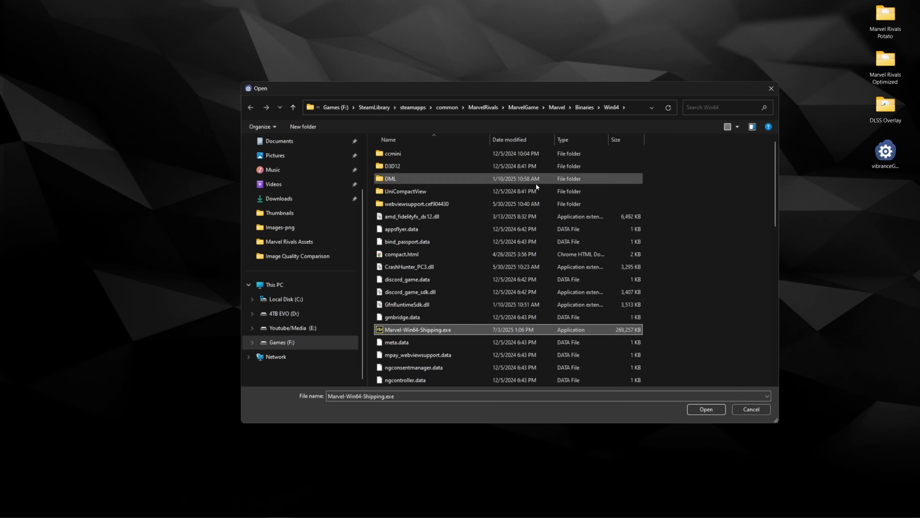
pyautogui.click(723, 410)
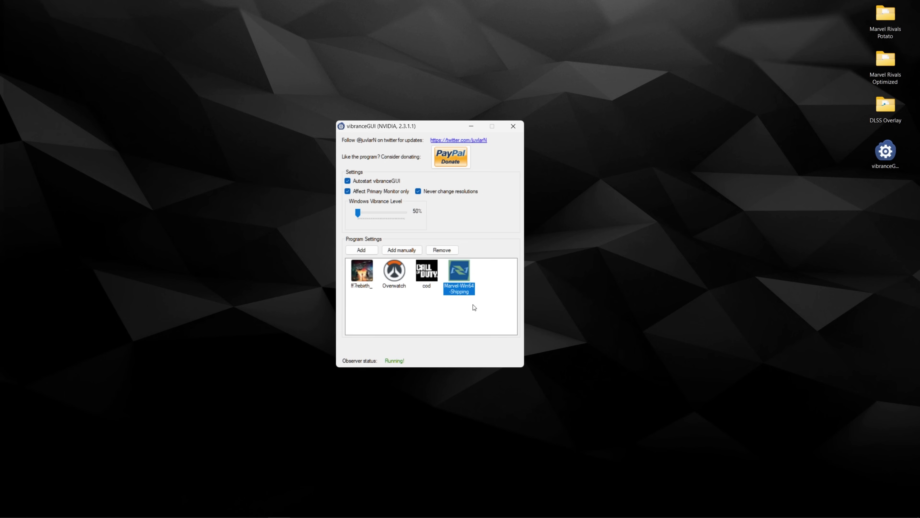
pyautogui.doubleClick(464, 267)
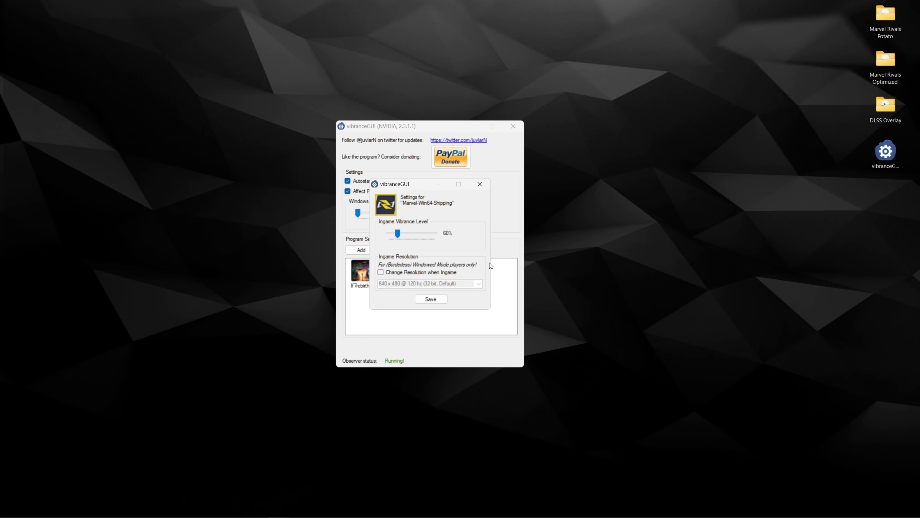
pyautogui.click(445, 300)
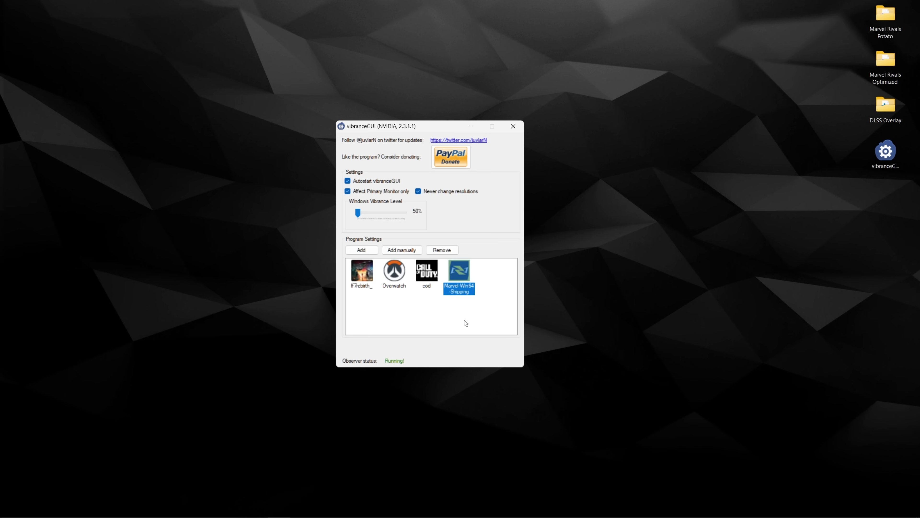